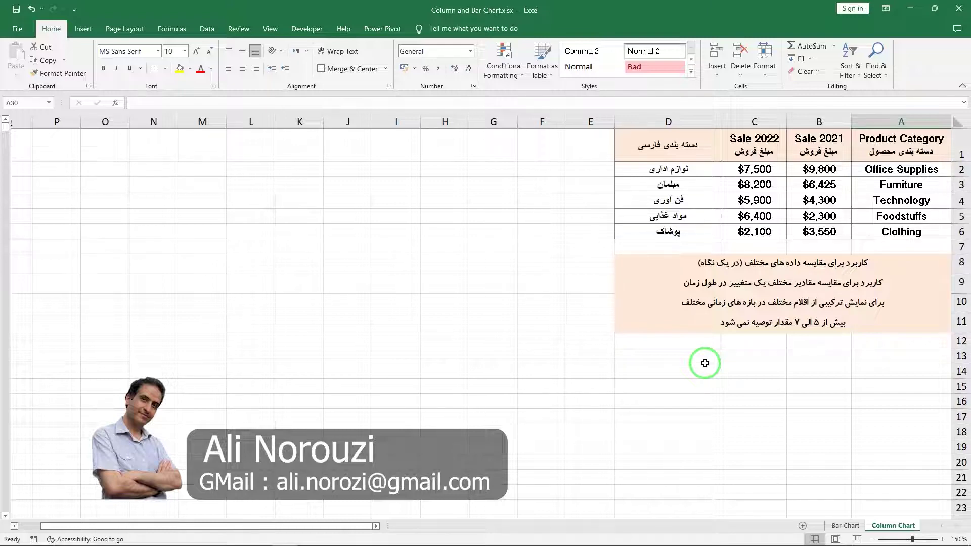
Browse the column and bar chart types on the Insert ribbon, then start selecting at the Product Category header
{"action": "left_click_drag", "start_coordinate": [756, 337], "coordinate": [773, 336]}
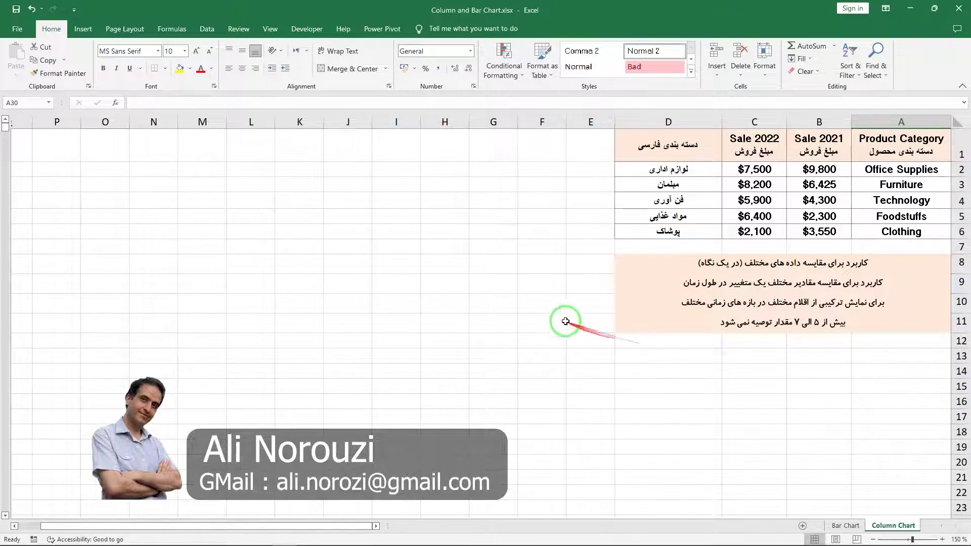
{"action": "left_click", "coordinate": [80, 30]}
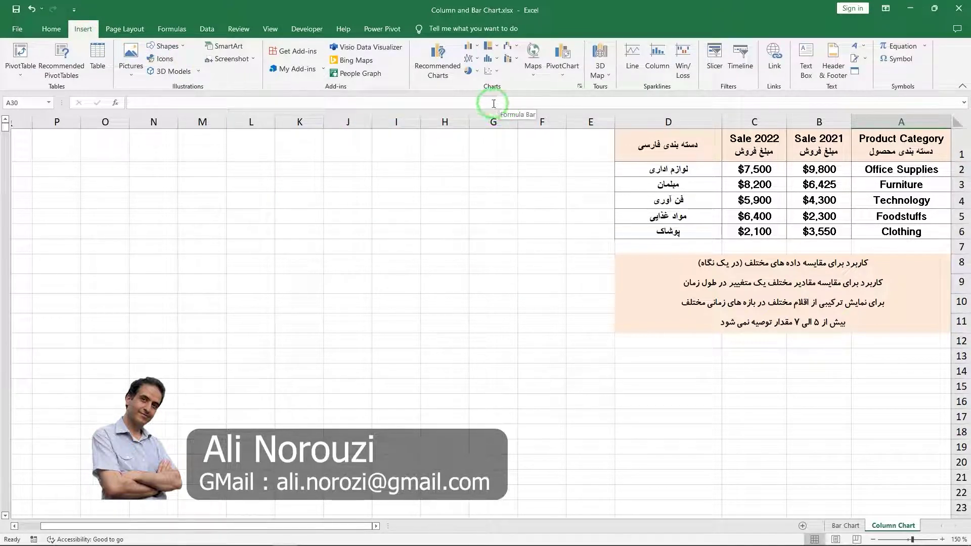
{"action": "left_click", "coordinate": [477, 49]}
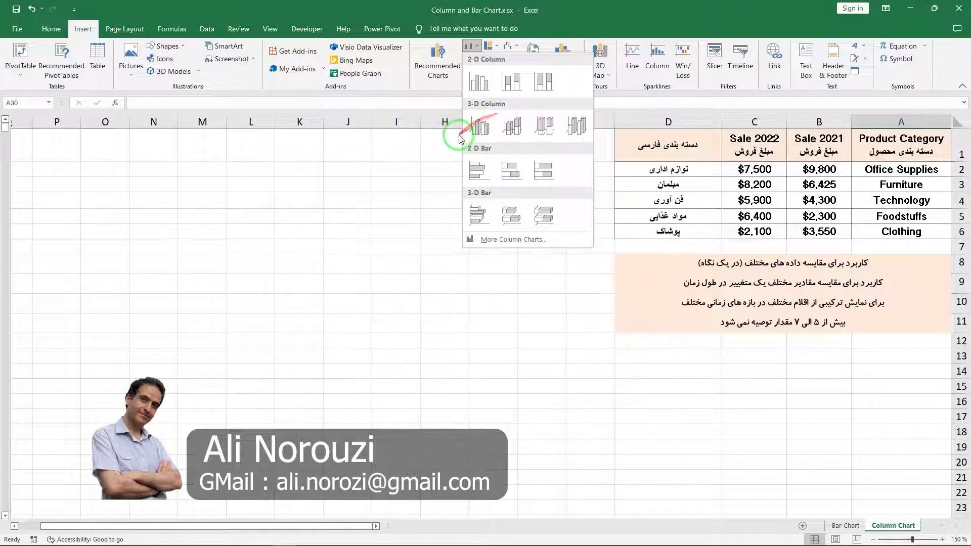
{"action": "left_click", "coordinate": [441, 177]}
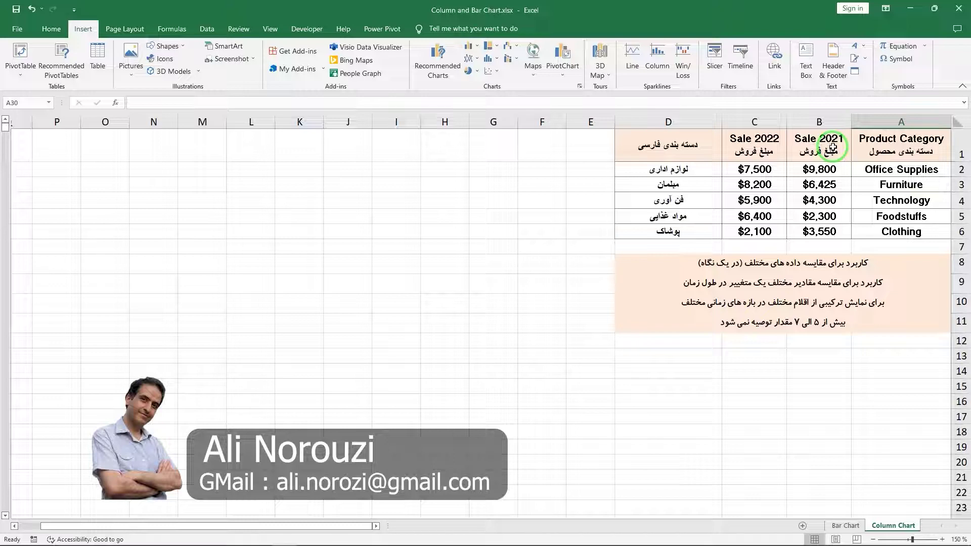
{"action": "left_click_drag", "start_coordinate": [842, 217], "coordinate": [844, 179]}
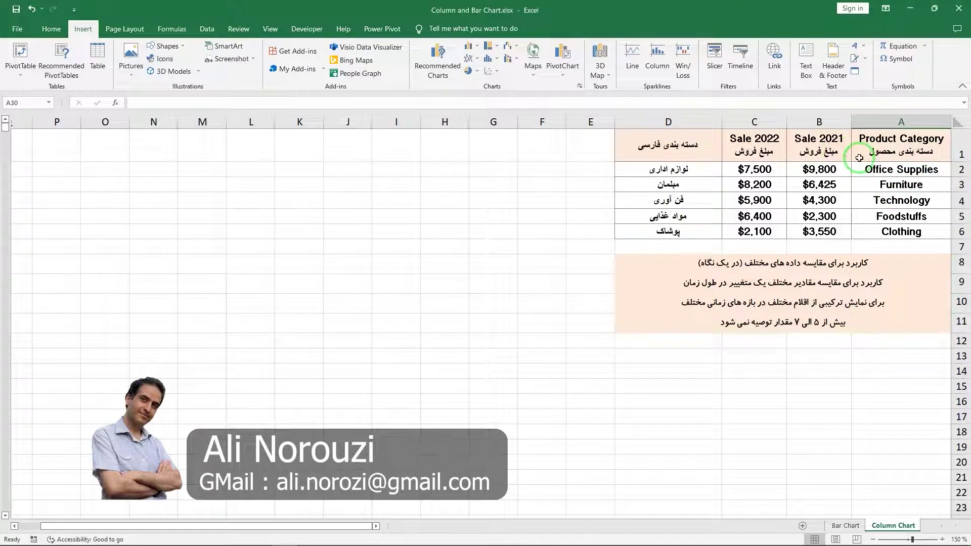
{"action": "left_click", "coordinate": [911, 146]}
Insert a clustered column chart of A1:B6 (categories and Sale 2021) and place it beside the table
{"action": "left_click_drag", "start_coordinate": [899, 145], "coordinate": [831, 233]}
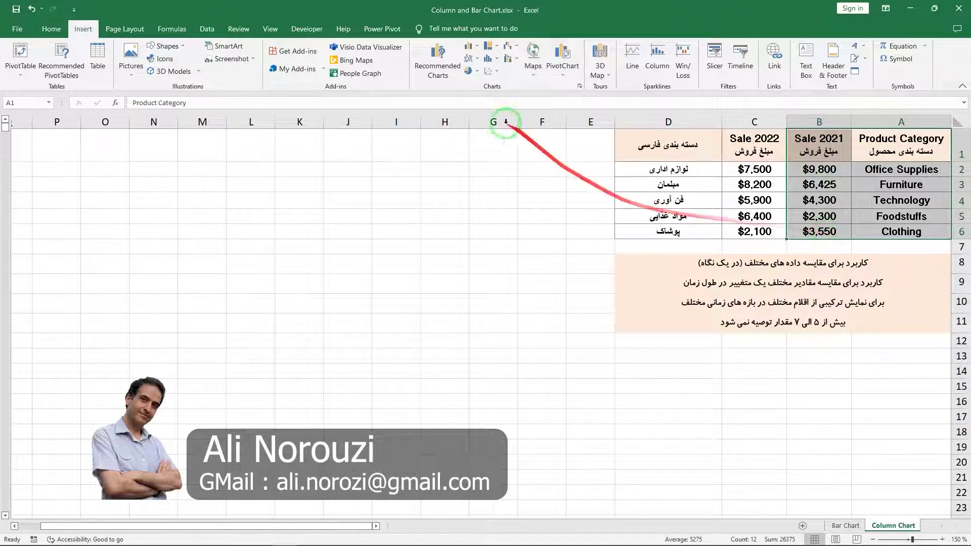
{"action": "left_click", "coordinate": [478, 47]}
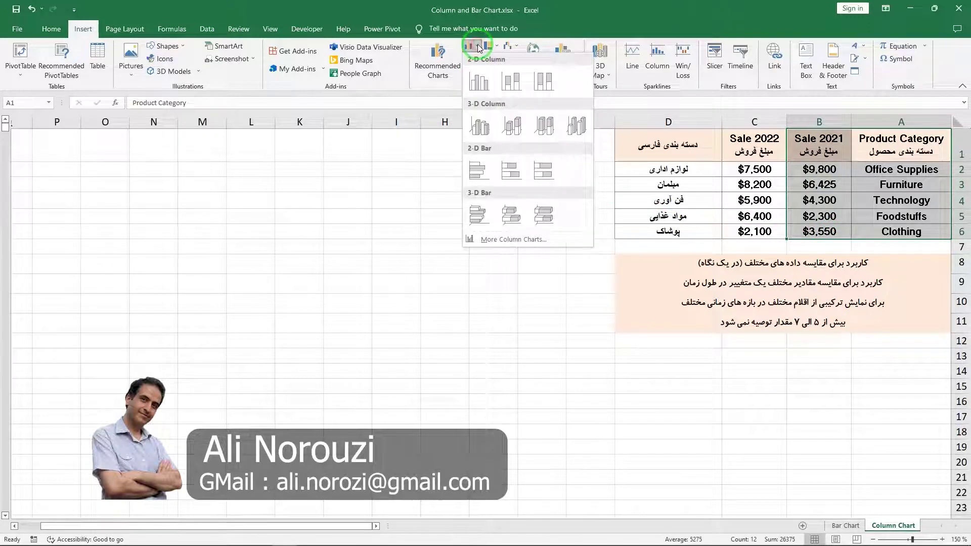
{"action": "left_click", "coordinate": [479, 82]}
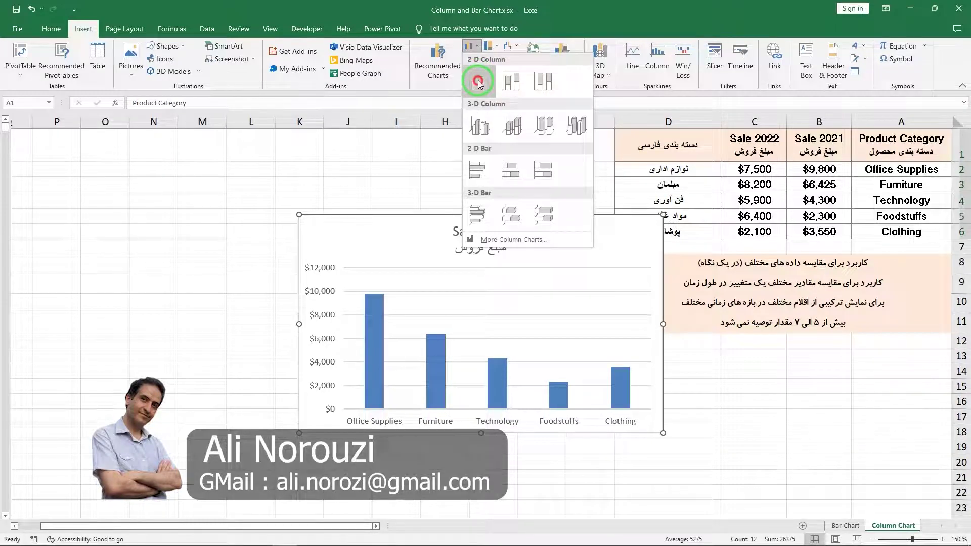
{"action": "left_click_drag", "start_coordinate": [542, 221], "coordinate": [494, 157]}
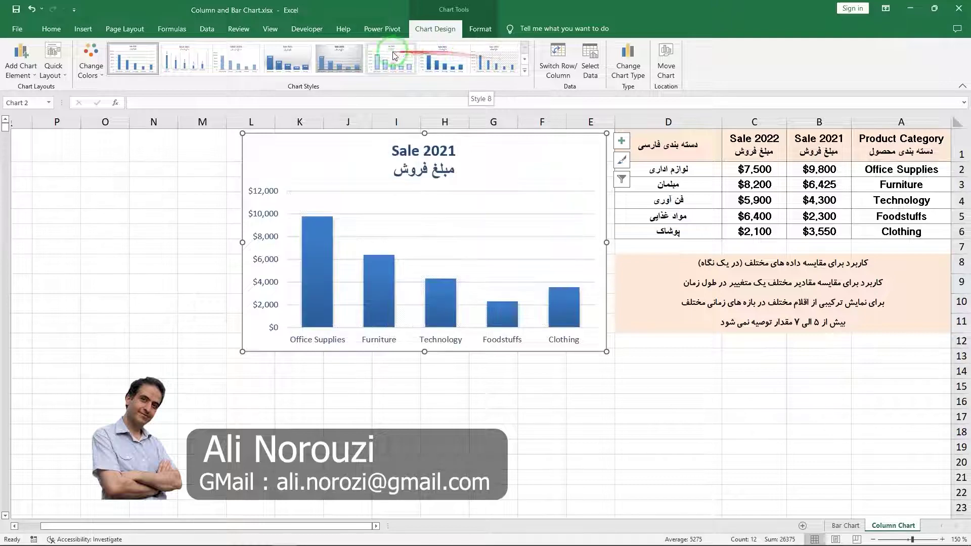
Apply the hatched-grid chart style with a bold title to the Sale 2021 chart
{"action": "left_click", "coordinate": [622, 160]}
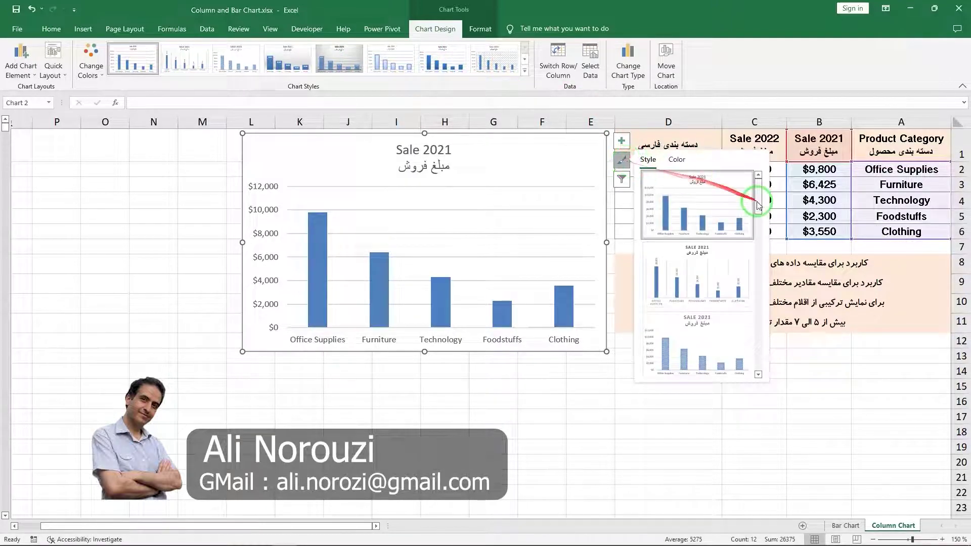
{"action": "mouse_move", "coordinate": [757, 202]}
{"action": "left_mouse_down"}
{"action": "mouse_move", "coordinate": [777, 284]}
{"action": "mouse_move", "coordinate": [774, 276]}
{"action": "left_mouse_up"}
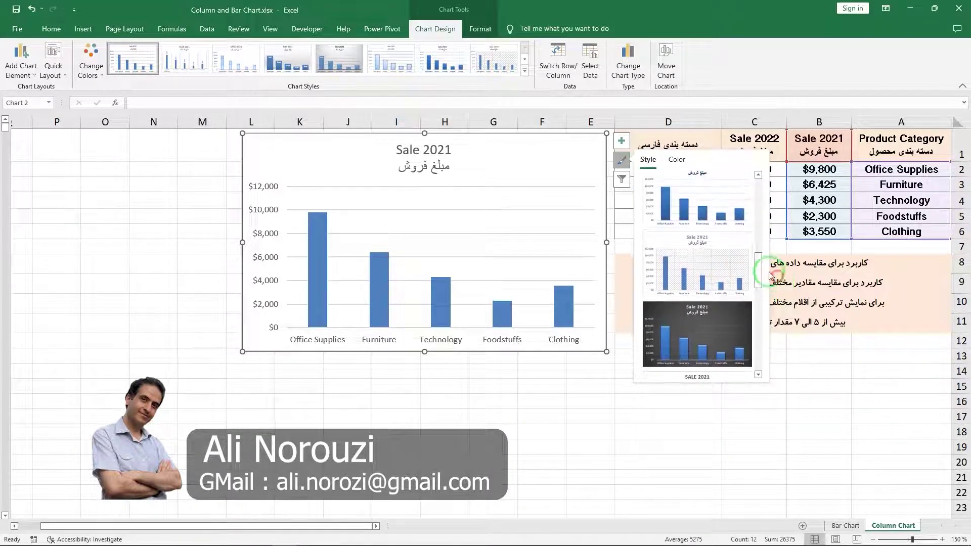
{"action": "left_click", "coordinate": [727, 260]}
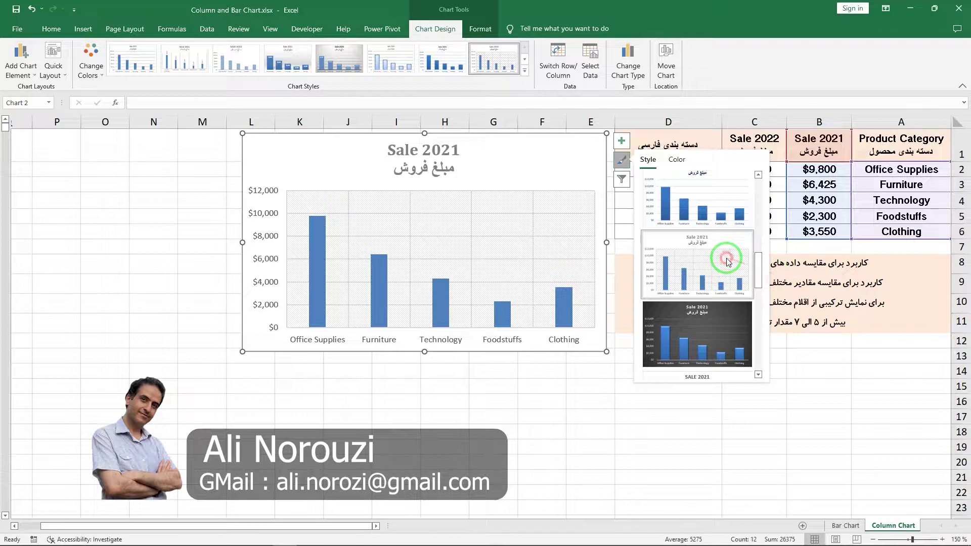
{"action": "left_click", "coordinate": [623, 160]}
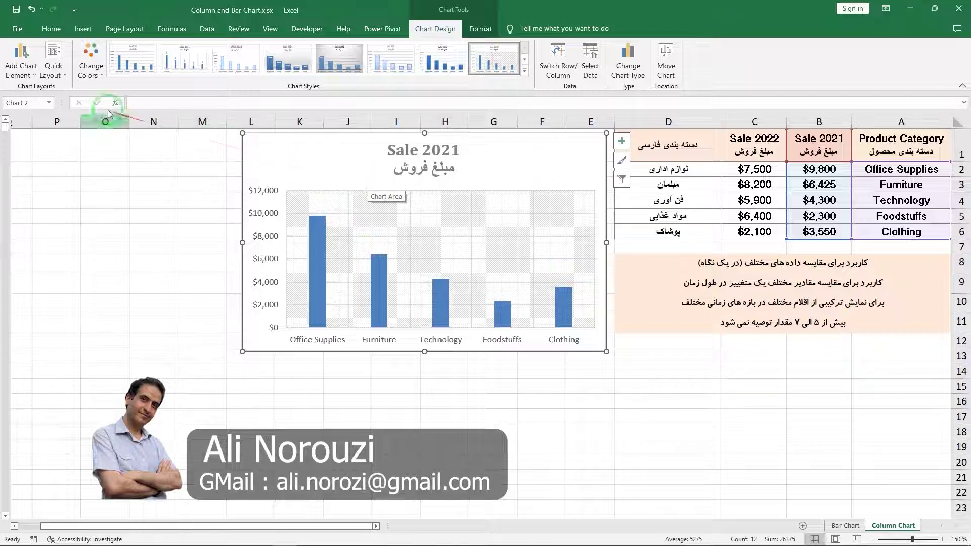
{"action": "left_click", "coordinate": [61, 81]}
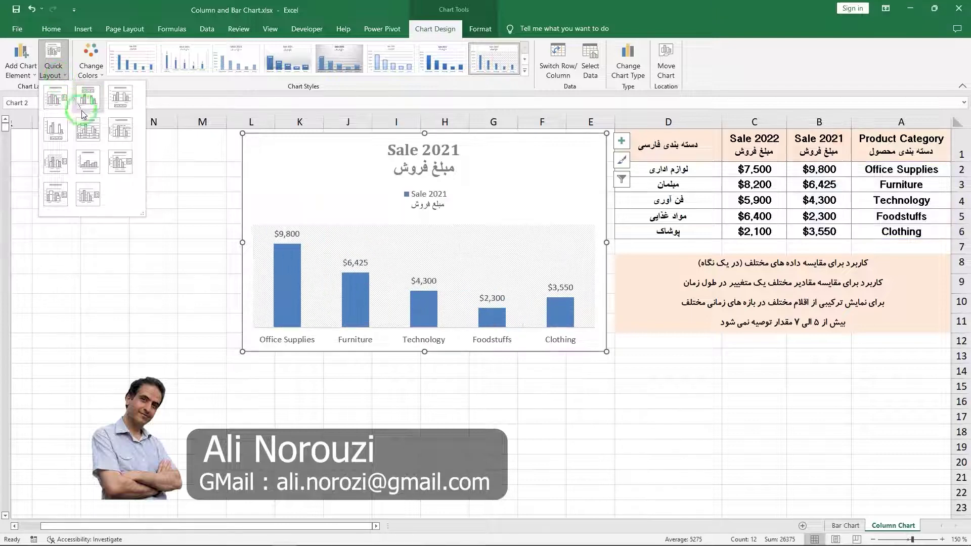
Preview Quick Layout 5, cancel it to keep the current layout, and show the chart elements list
{"action": "left_click", "coordinate": [87, 133]}
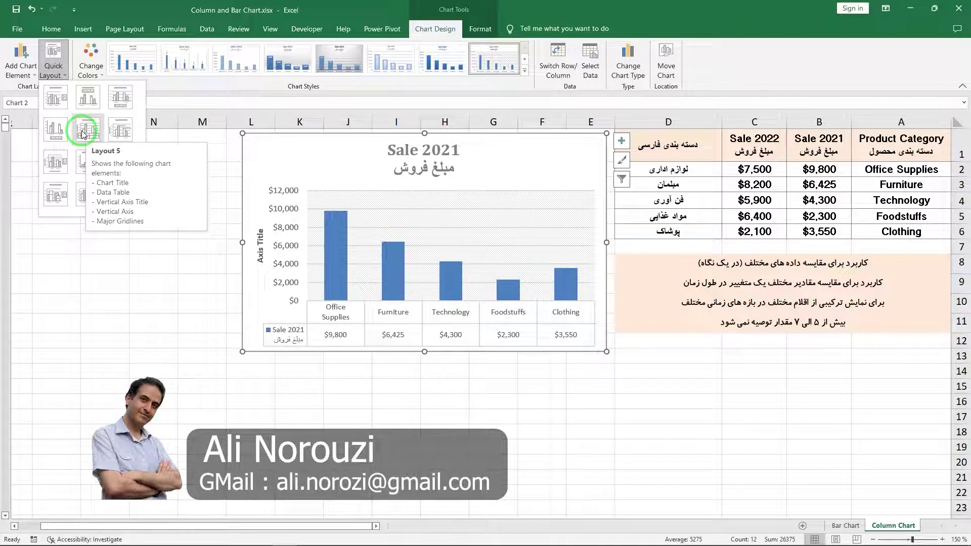
{"action": "key", "text": "Escape"}
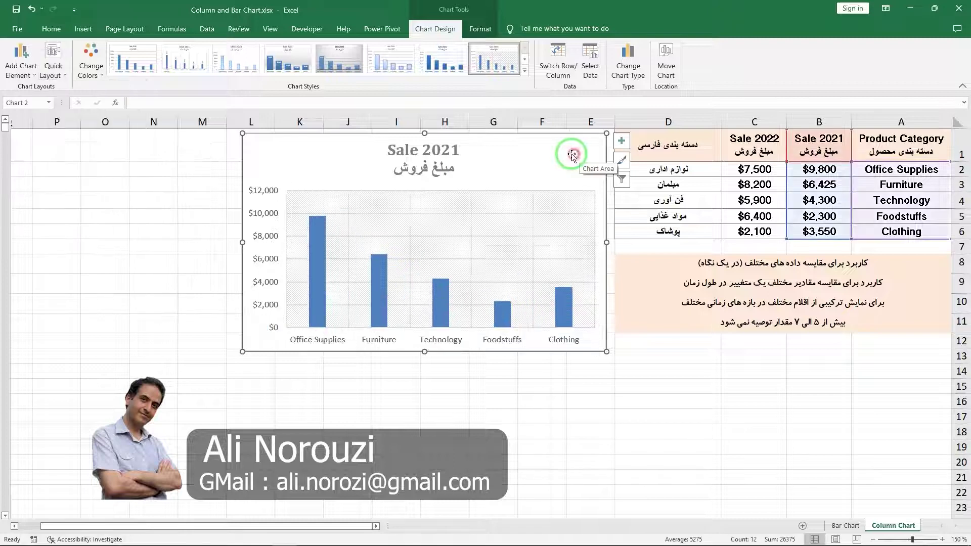
{"action": "left_click", "coordinate": [621, 142]}
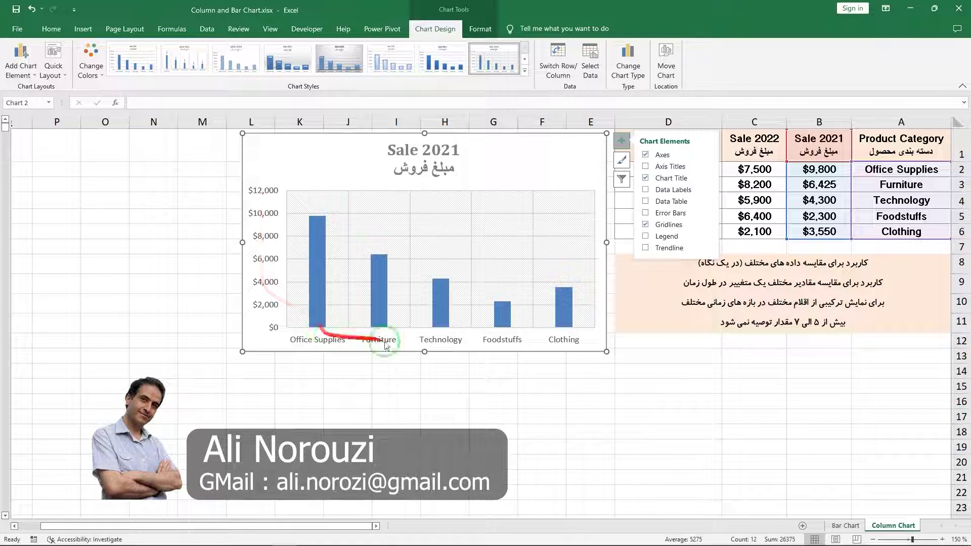
Add a Primary Horizontal axis title to the chart
{"action": "left_click", "coordinate": [25, 81]}
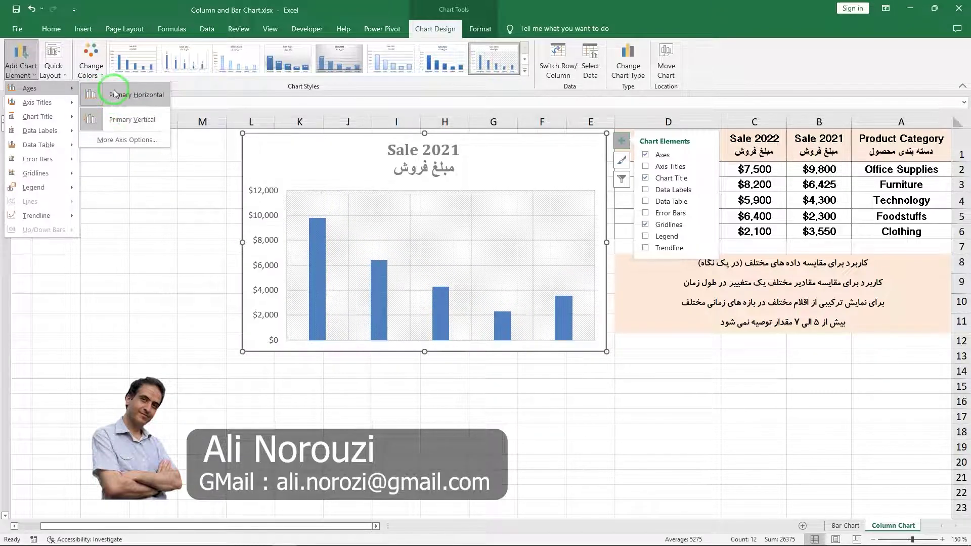
{"action": "left_click", "coordinate": [21, 65]}
{"action": "left_click", "coordinate": [21, 64]}
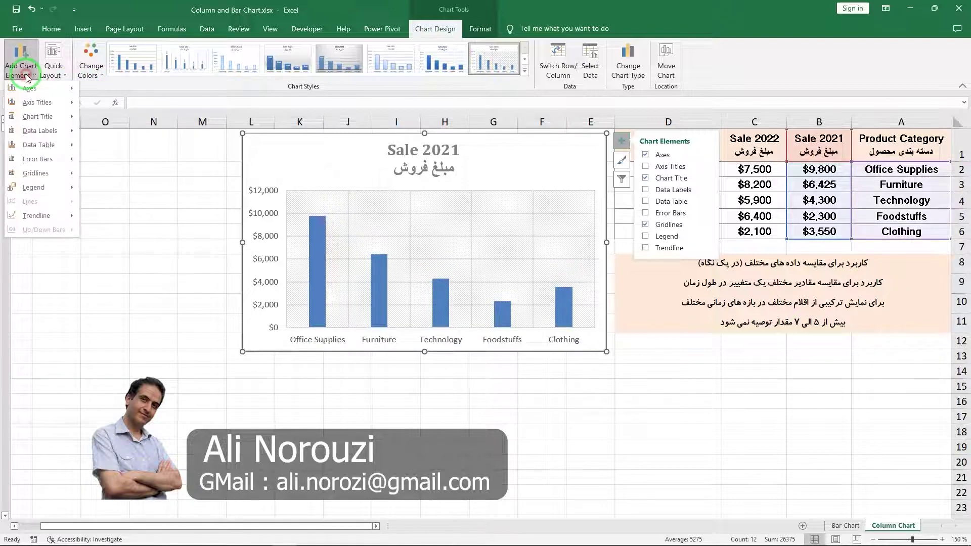
{"action": "mouse_move", "coordinate": [38, 102]}
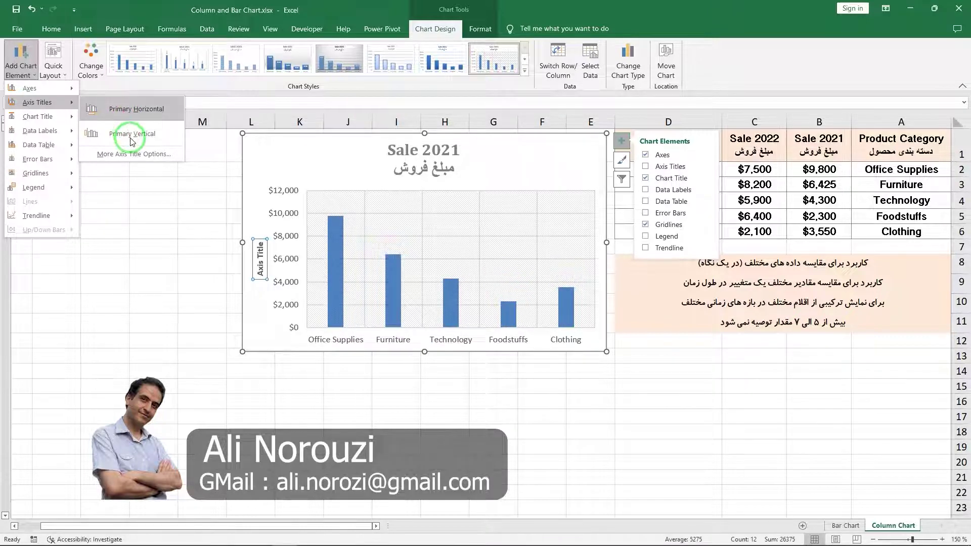
{"action": "left_click", "coordinate": [131, 109]}
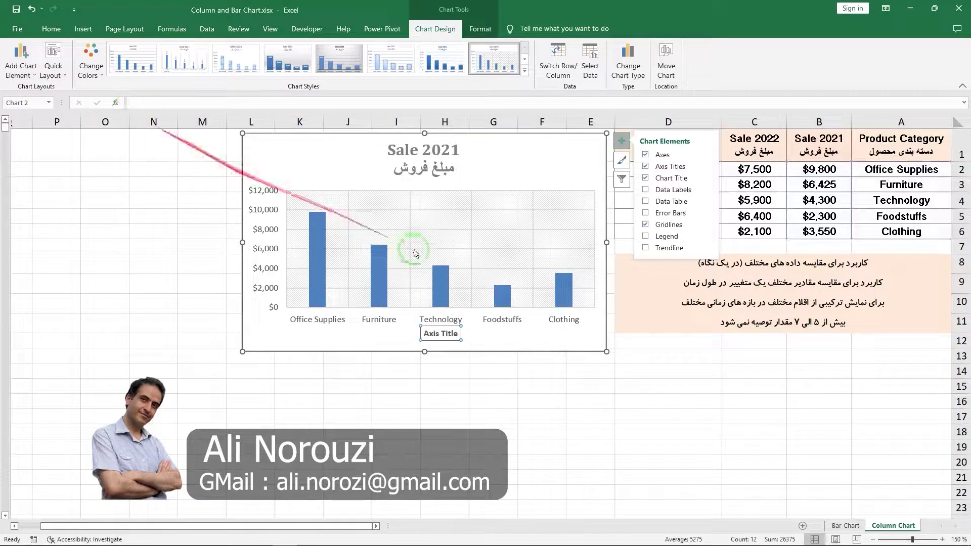
Replace the placeholder axis title text with 'دسته بندی محصولات'
{"action": "left_click", "coordinate": [440, 334]}
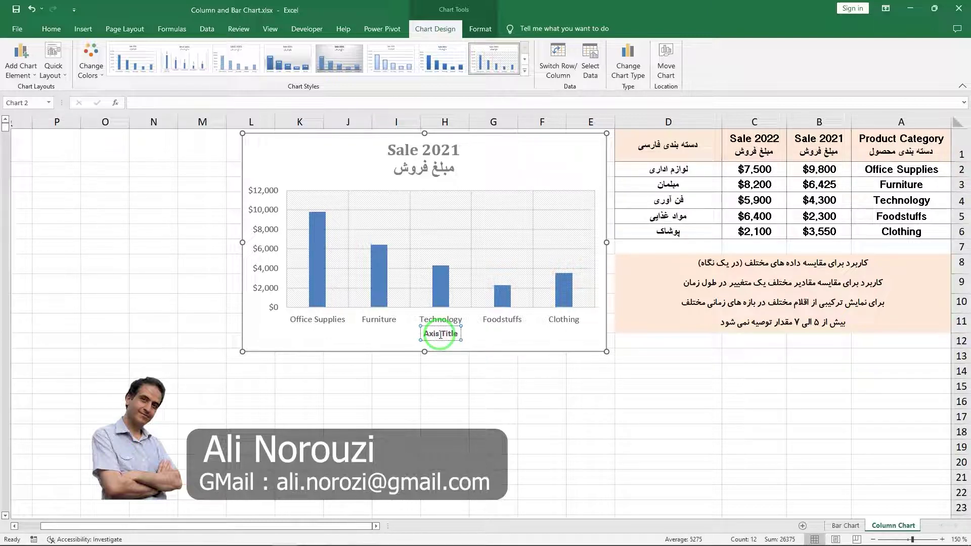
{"action": "double_click", "coordinate": [434, 333]}
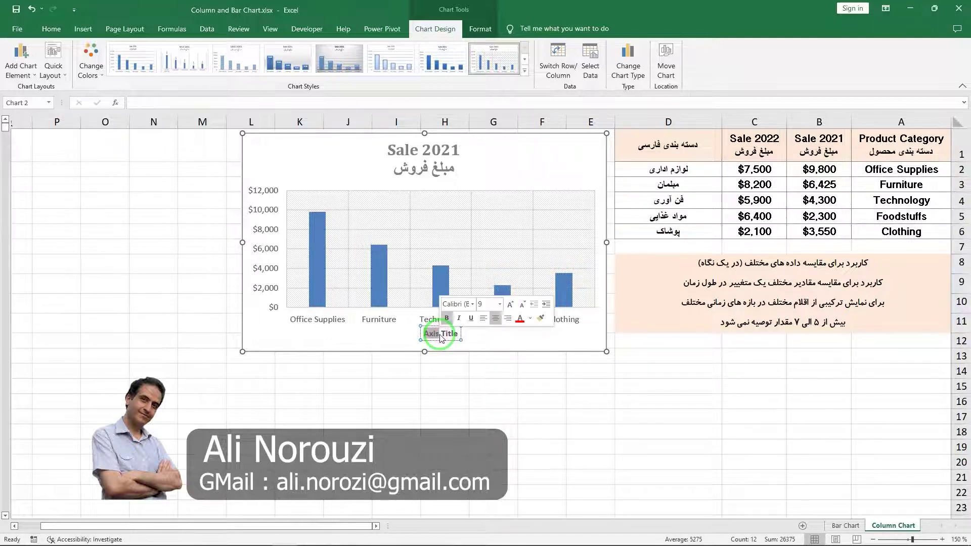
{"action": "key", "text": "Delete"}
{"action": "double_click", "coordinate": [440, 333]}
{"action": "key", "text": "Delete"}
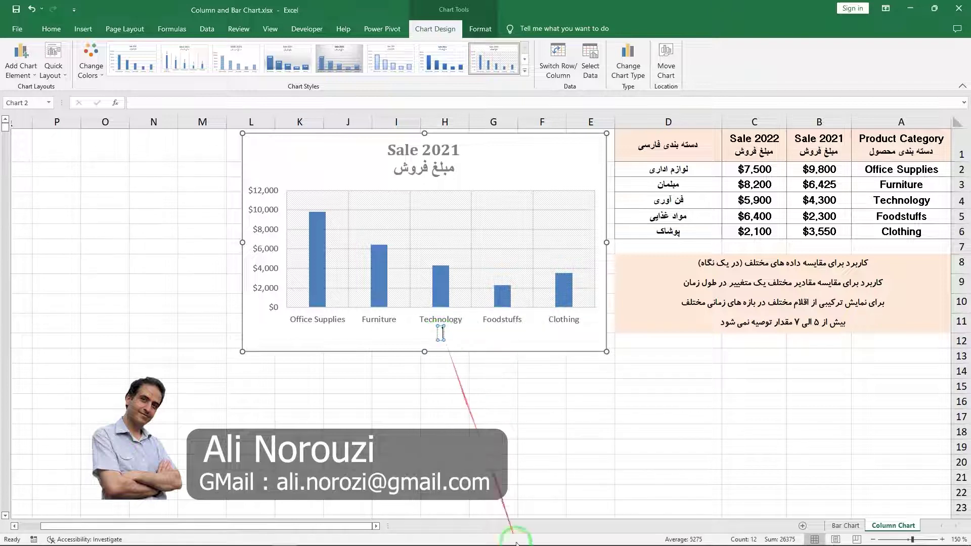
{"action": "type", "text": "دسته بندی محصولات"}
{"action": "key", "text": "Escape"}
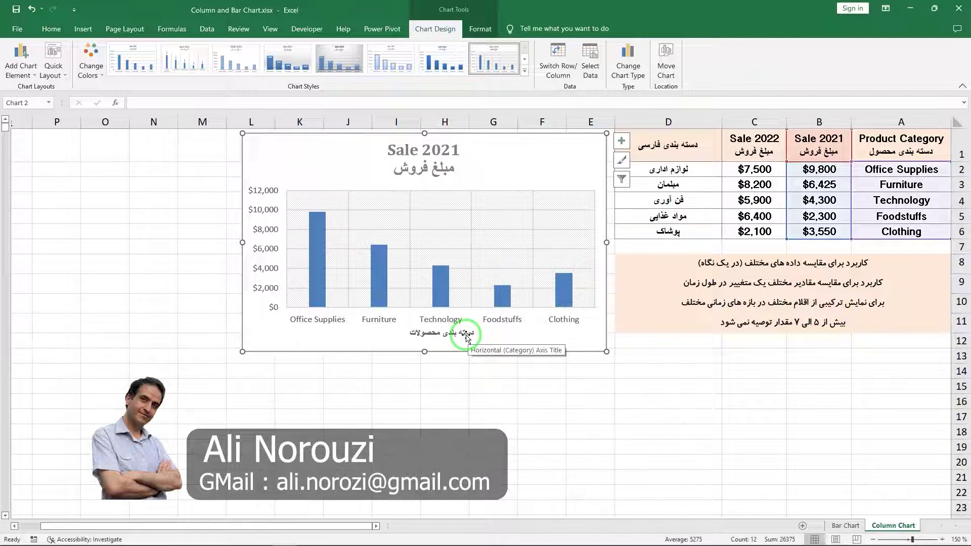
{"action": "left_click", "coordinate": [466, 336]}
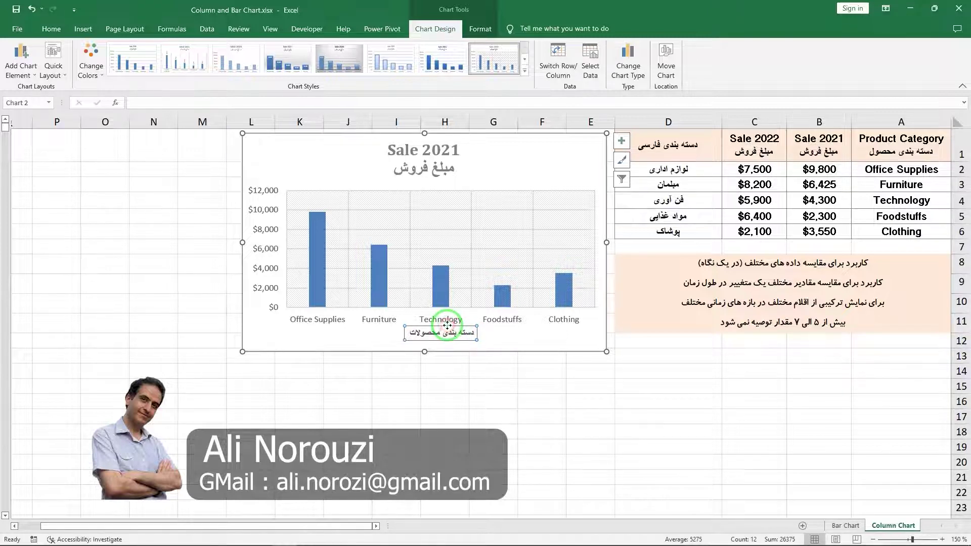
{"action": "left_click", "coordinate": [54, 29]}
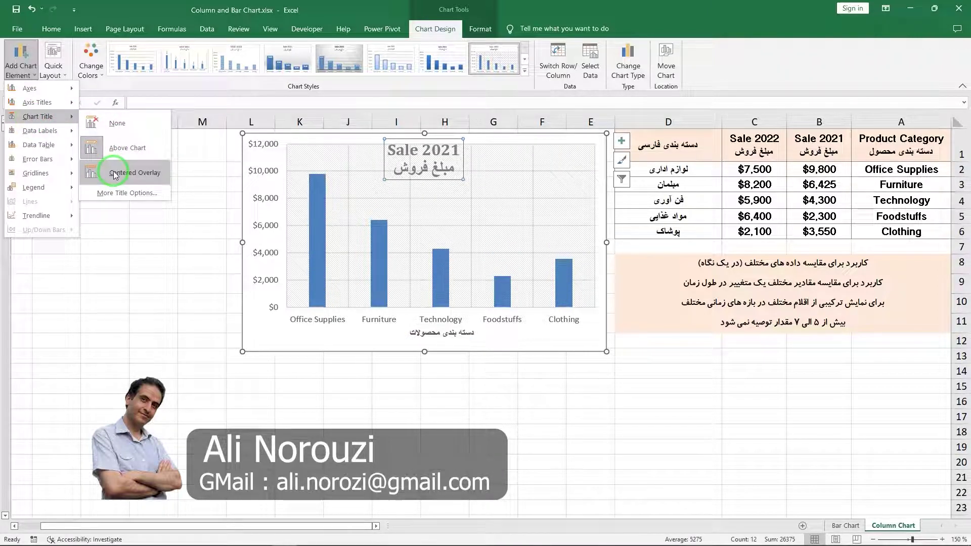
{"action": "mouse_move", "coordinate": [39, 130]}
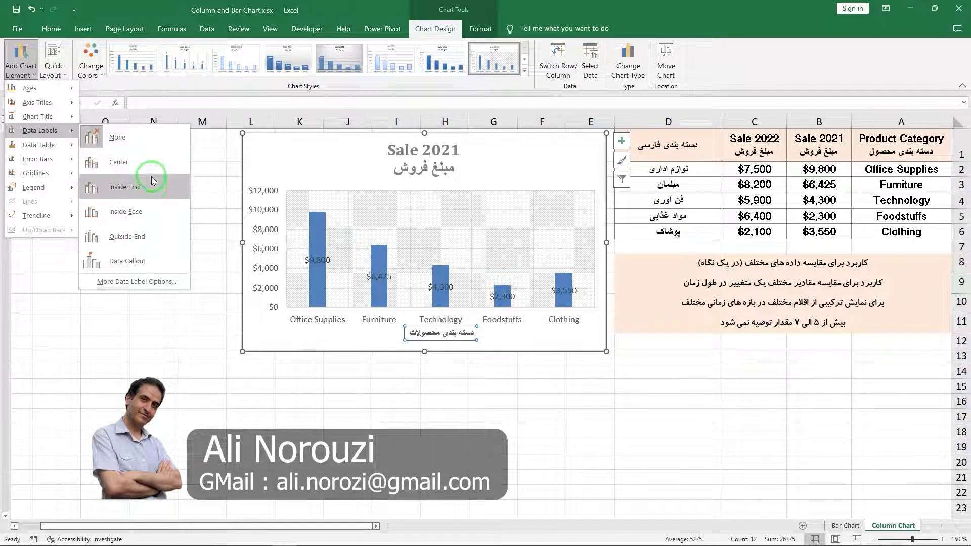
Place the sales value data labels at Outside End, above each column
{"action": "left_click", "coordinate": [141, 241]}
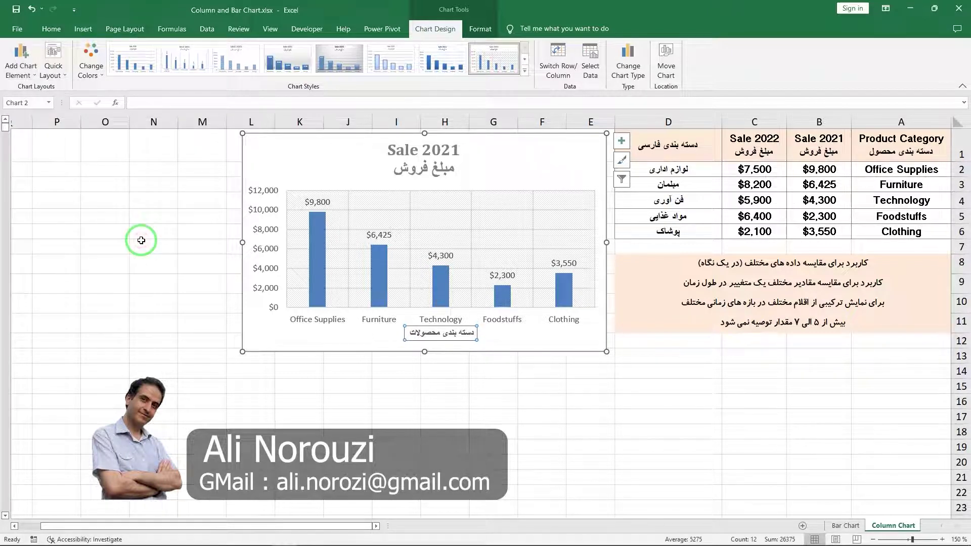
{"action": "left_click", "coordinate": [20, 70]}
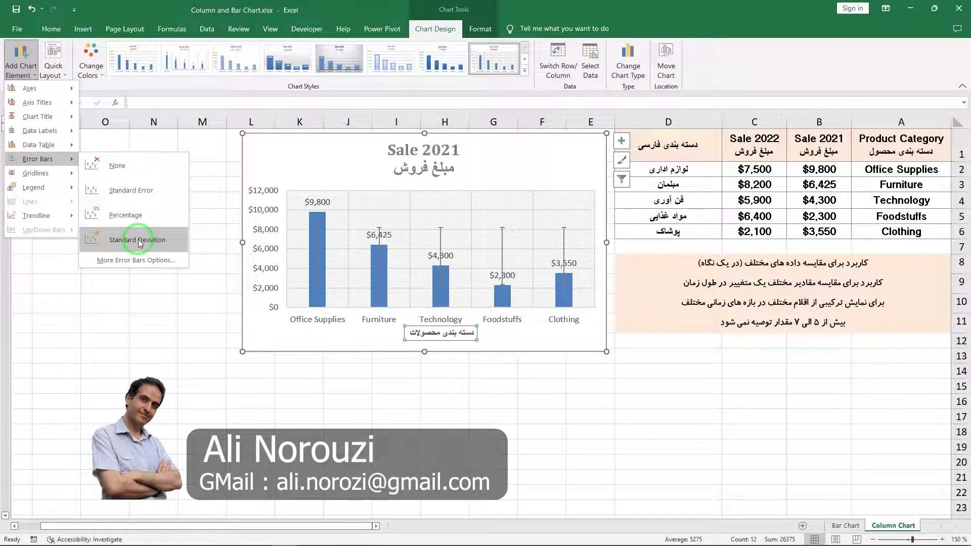
{"action": "mouse_move", "coordinate": [35, 173]}
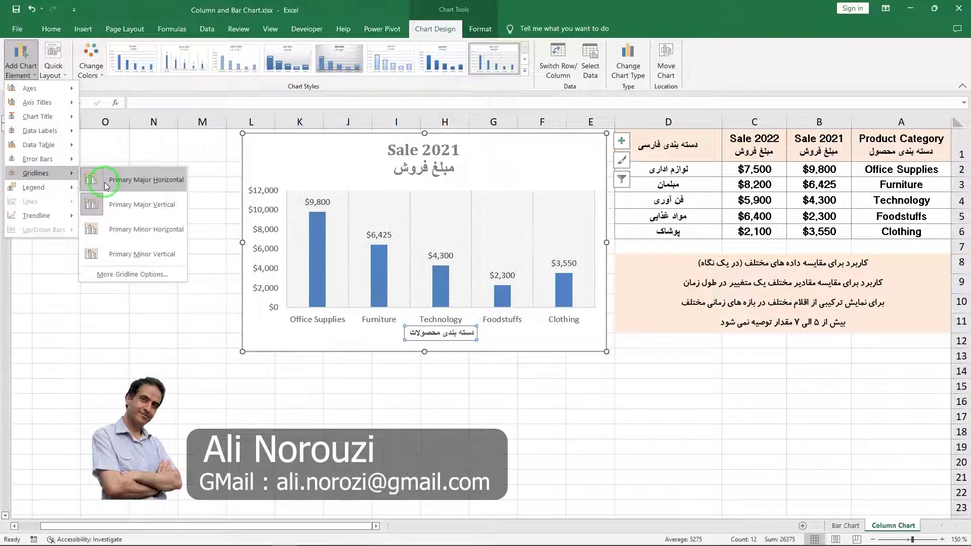
Add Primary Major Vertical gridlines between the product columns, then select the gridlines and chart
{"action": "left_click", "coordinate": [114, 218]}
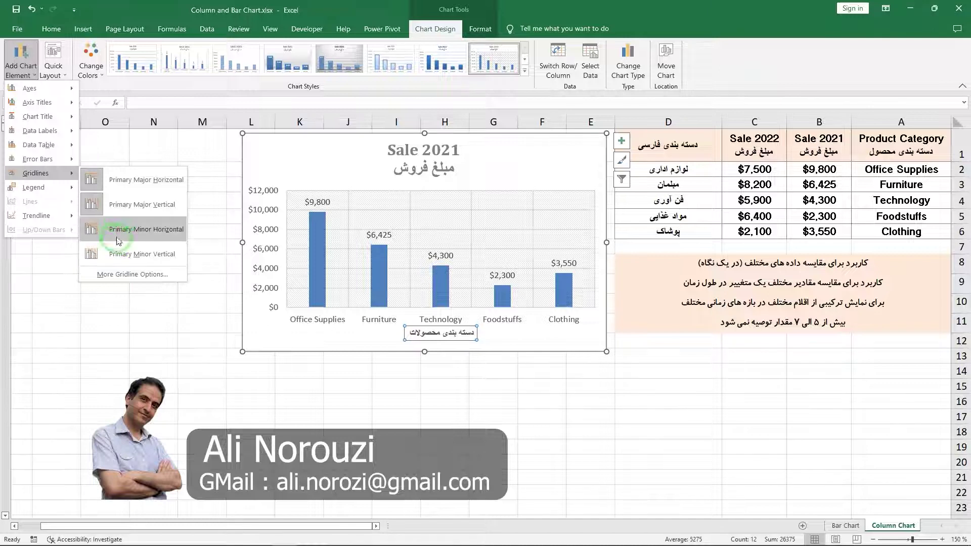
{"action": "left_click", "coordinate": [350, 219]}
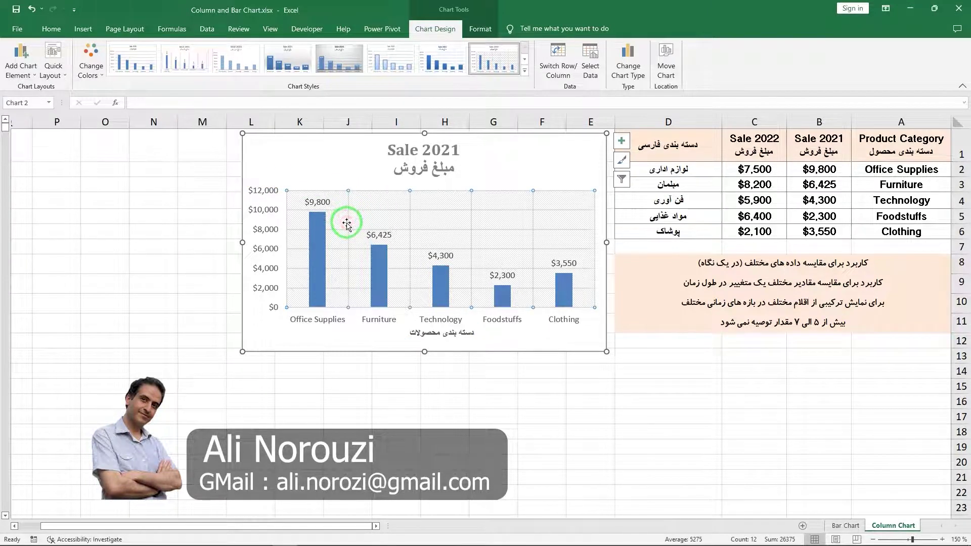
{"action": "left_click", "coordinate": [438, 230]}
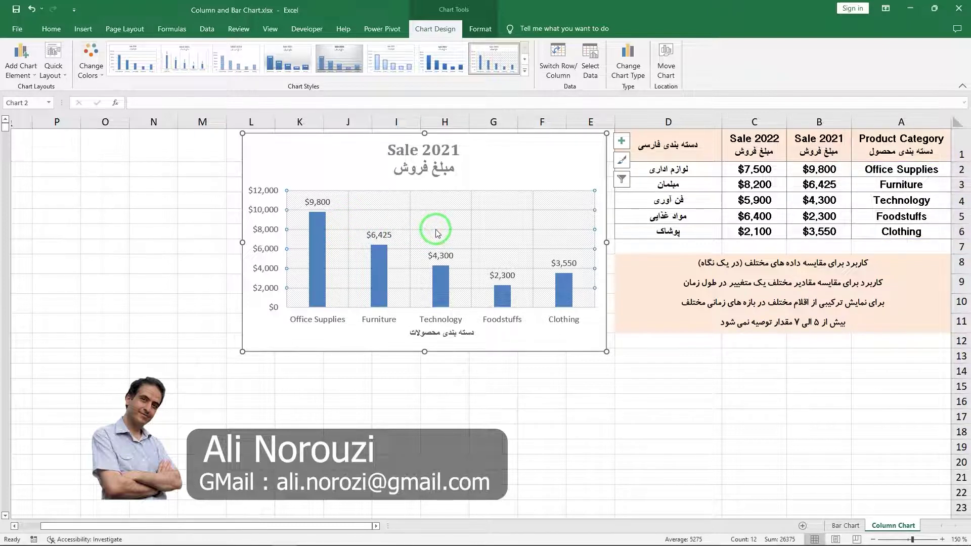
{"action": "left_click", "coordinate": [422, 229]}
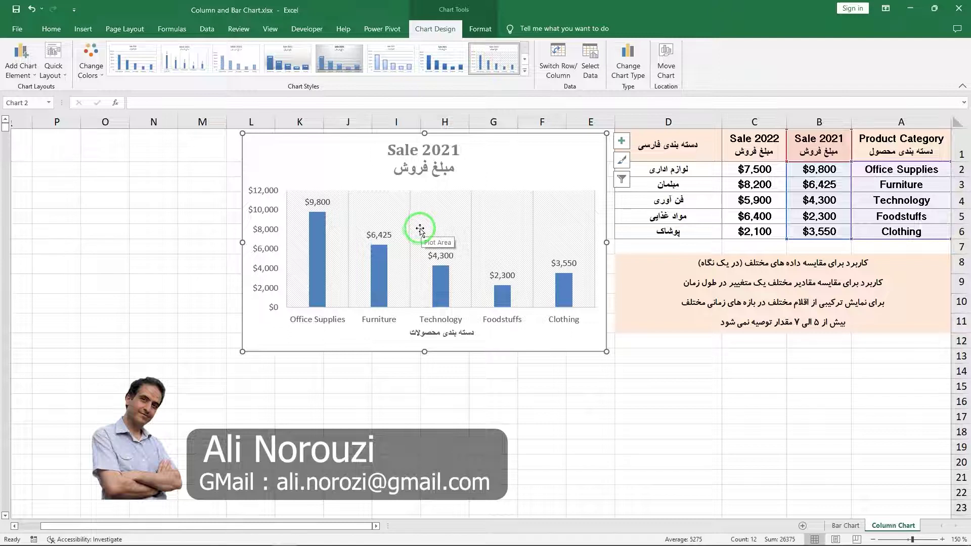
{"action": "left_click", "coordinate": [416, 235]}
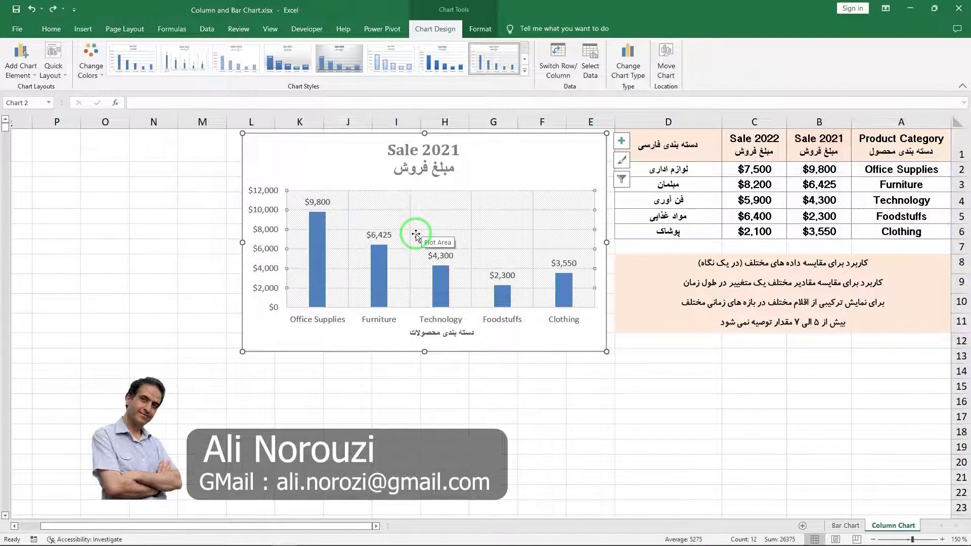
{"action": "left_click", "coordinate": [21, 60]}
{"action": "mouse_move", "coordinate": [36, 215]}
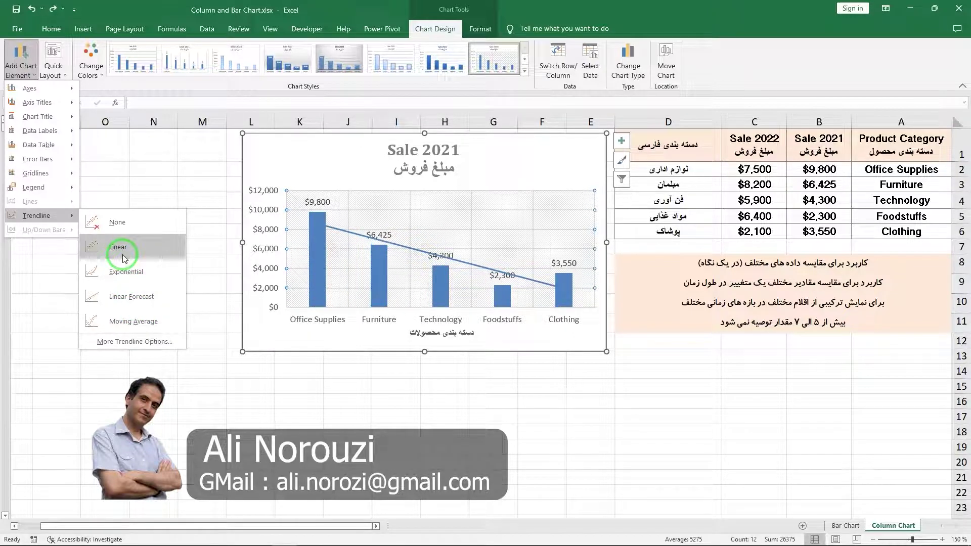
{"action": "left_click", "coordinate": [268, 147]}
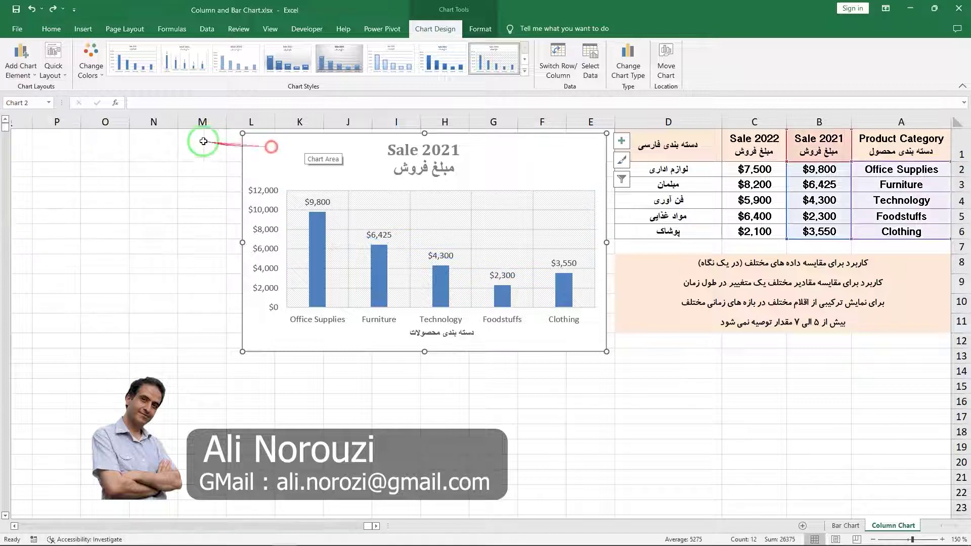
{"action": "left_click", "coordinate": [90, 77]}
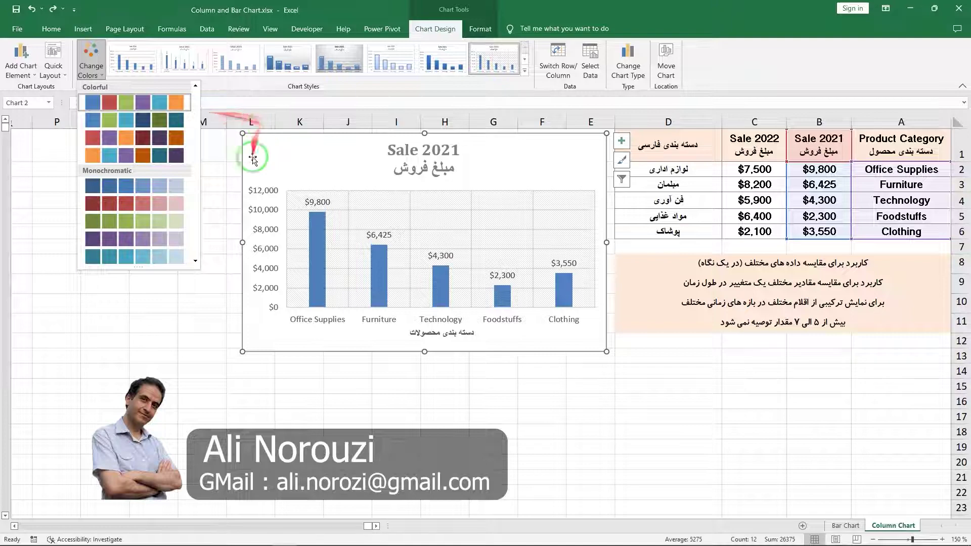
{"action": "left_click", "coordinate": [305, 159]}
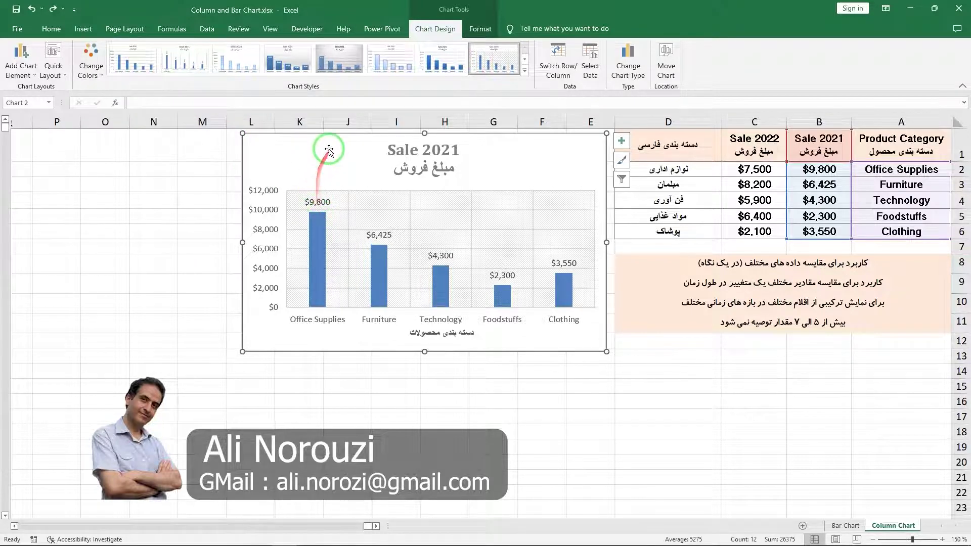
{"action": "left_click", "coordinate": [481, 29]}
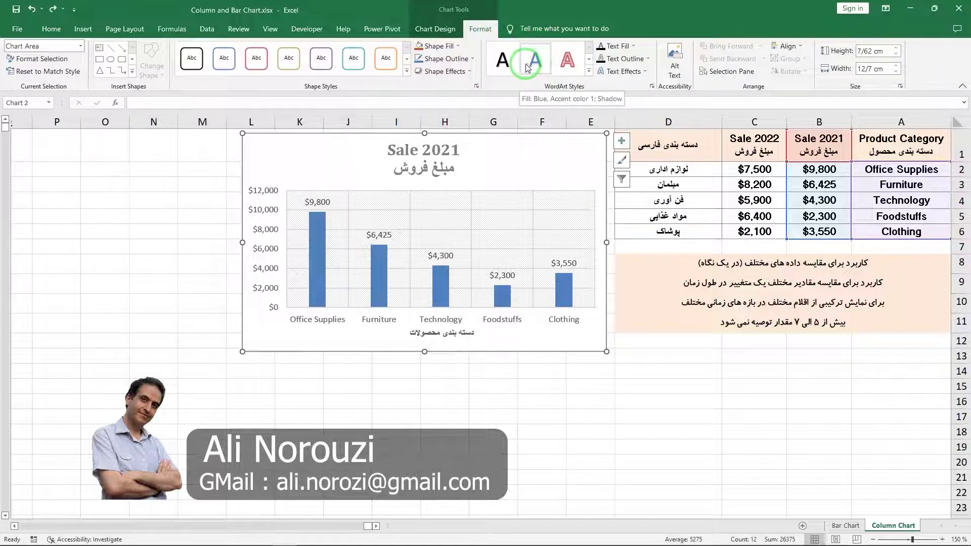
{"action": "left_click", "coordinate": [502, 60]}
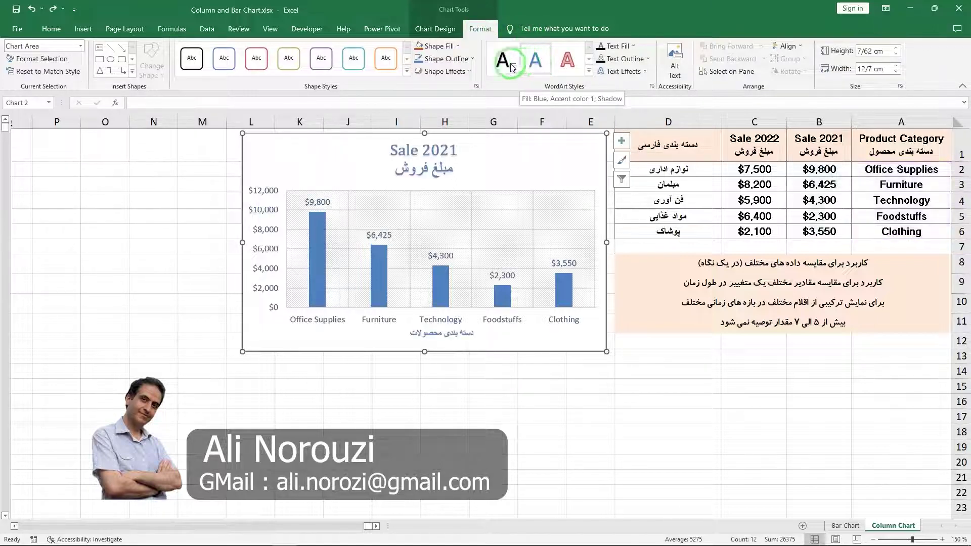
{"action": "left_click", "coordinate": [558, 67]}
{"action": "key", "text": "ctrl+z"}
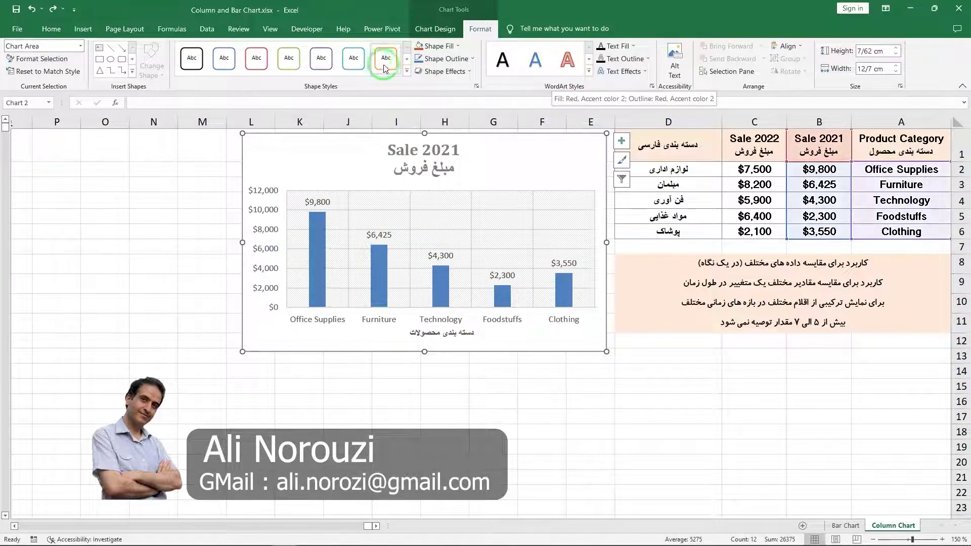
{"action": "left_click", "coordinate": [385, 60]}
{"action": "left_click", "coordinate": [289, 68]}
{"action": "key", "text": "ctrl+z"}
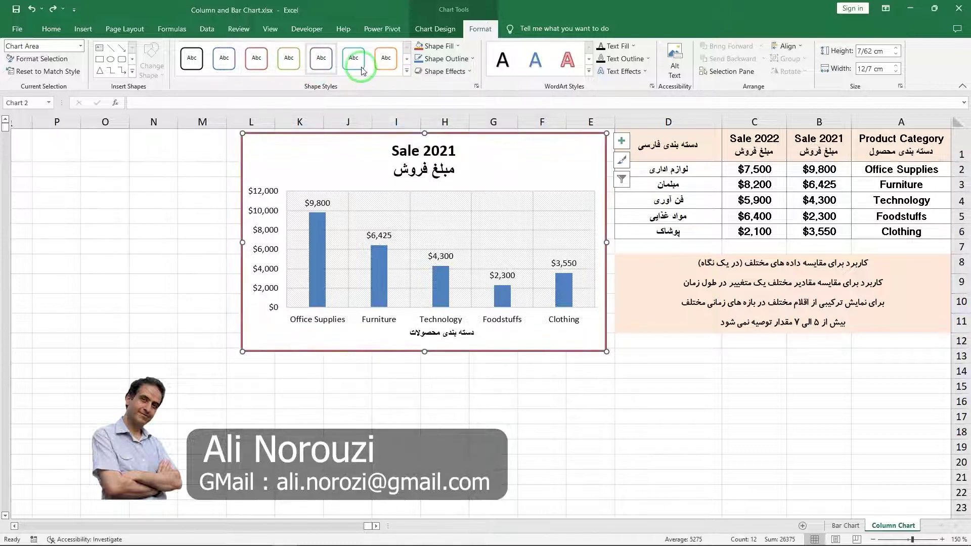
{"action": "key", "text": "ctrl+z"}
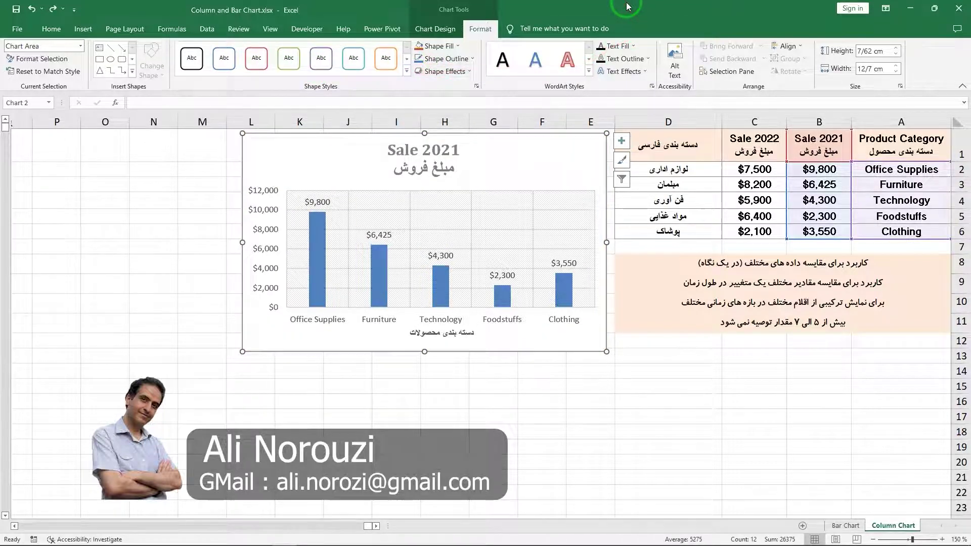
{"action": "left_click", "coordinate": [435, 29]}
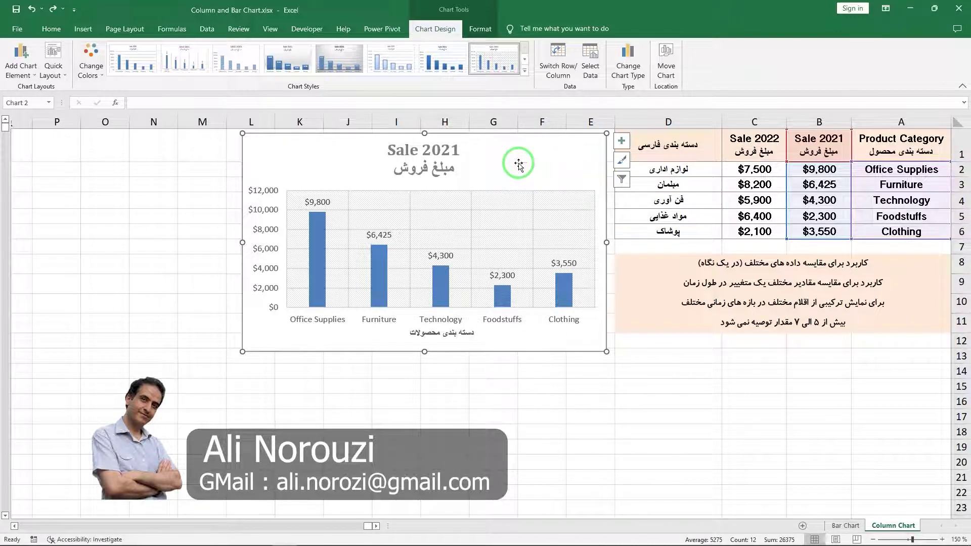
{"action": "left_click", "coordinate": [590, 57]}
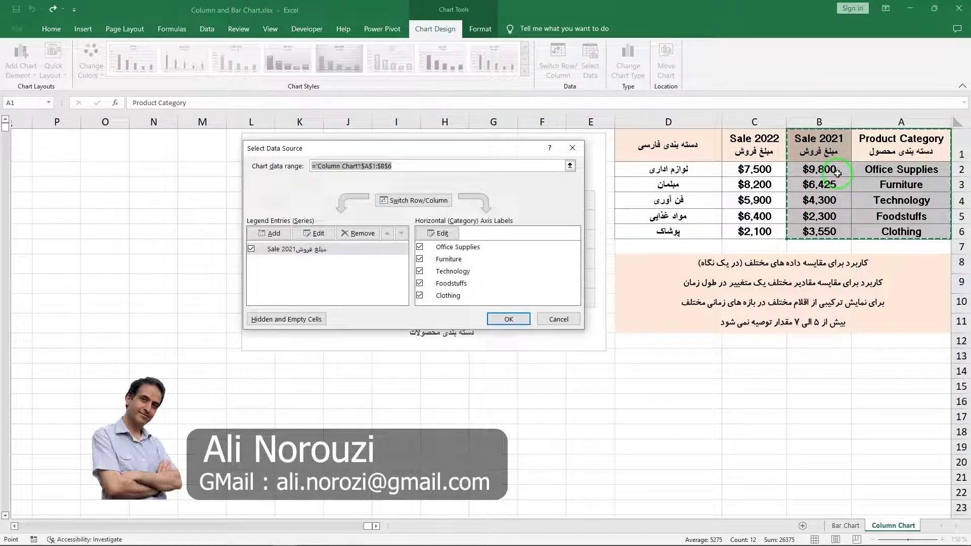
Extend the chart data range to A1:C6 so Sale 2022 is plotted, and confirm
{"action": "left_click_drag", "start_coordinate": [893, 139], "coordinate": [758, 230]}
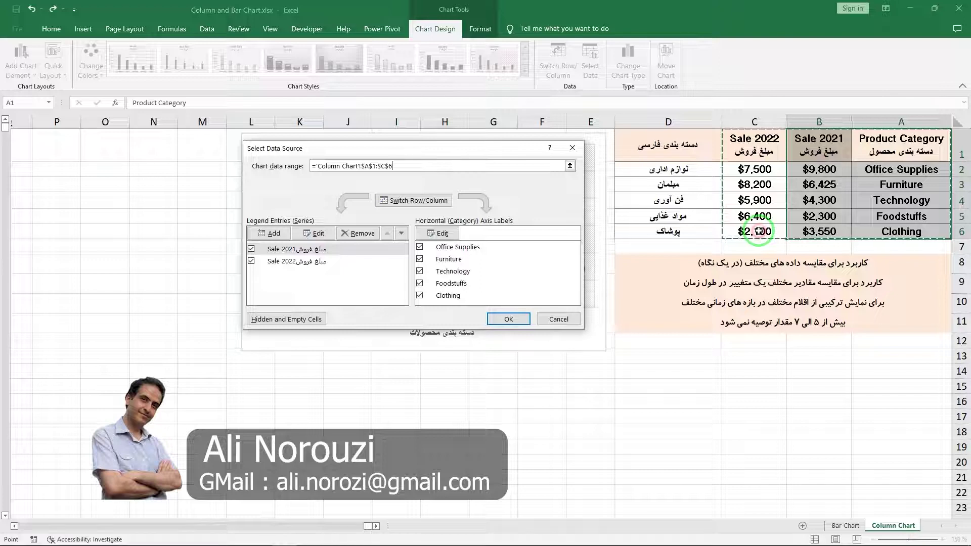
{"action": "left_click", "coordinate": [501, 319]}
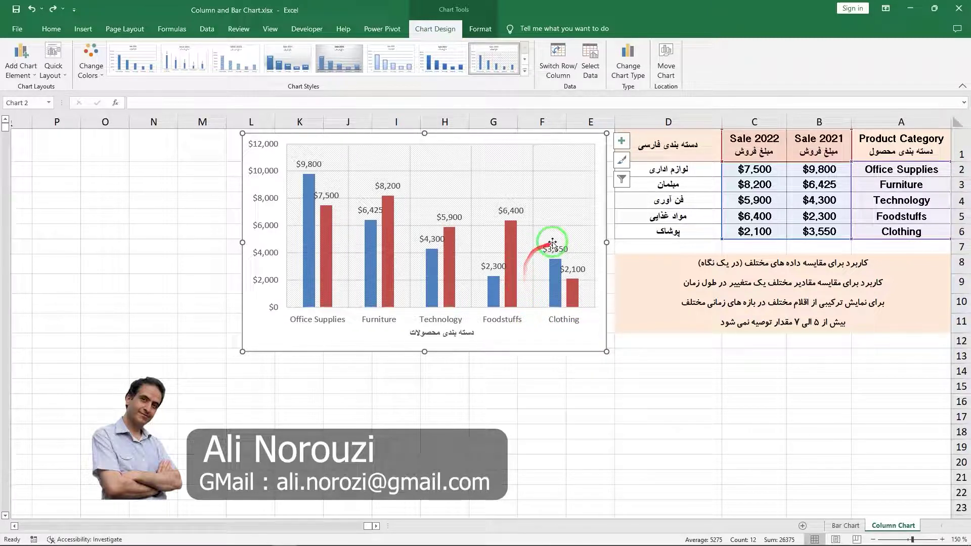
Add a legend, trying the Top and Left positions before keeping it on the Right
{"action": "left_click", "coordinate": [624, 143]}
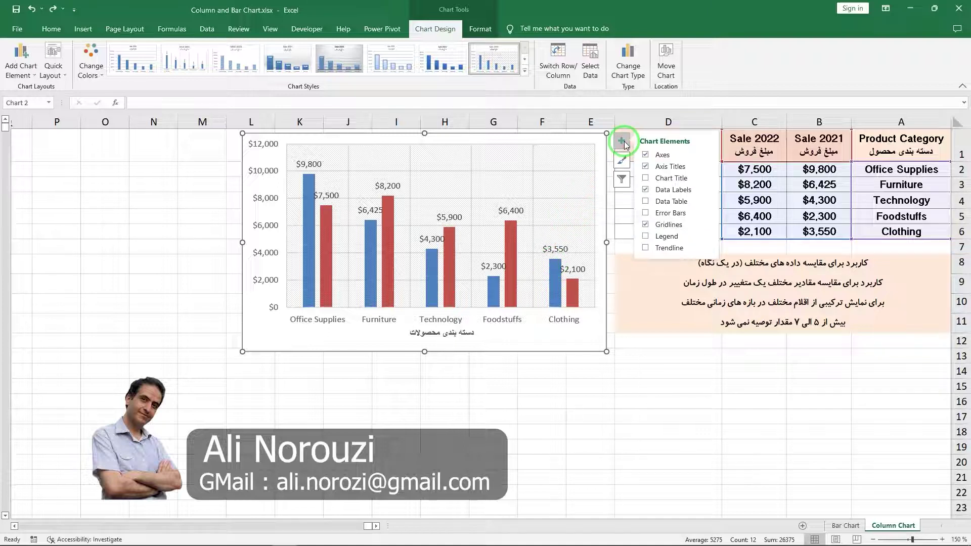
{"action": "left_click", "coordinate": [646, 236]}
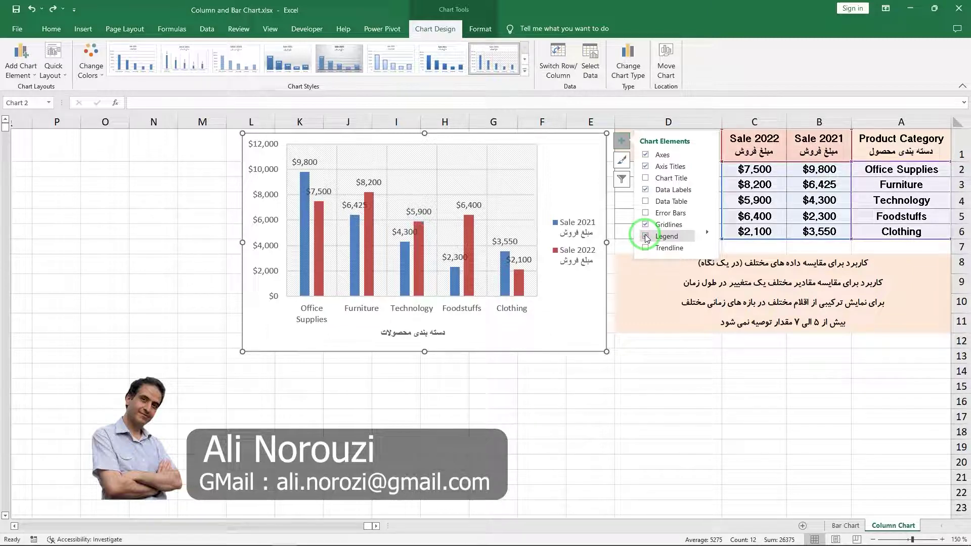
{"action": "left_click", "coordinate": [707, 232]}
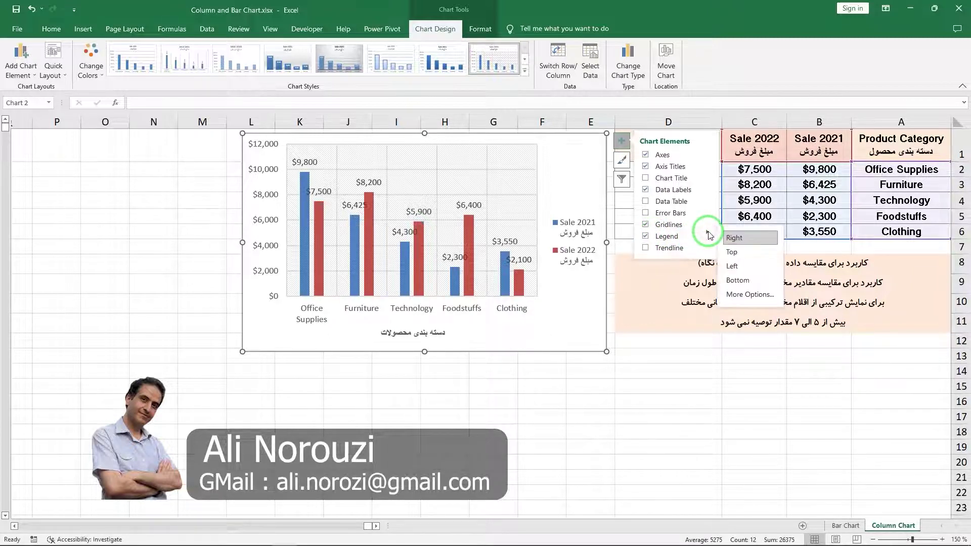
{"action": "left_click", "coordinate": [734, 252]}
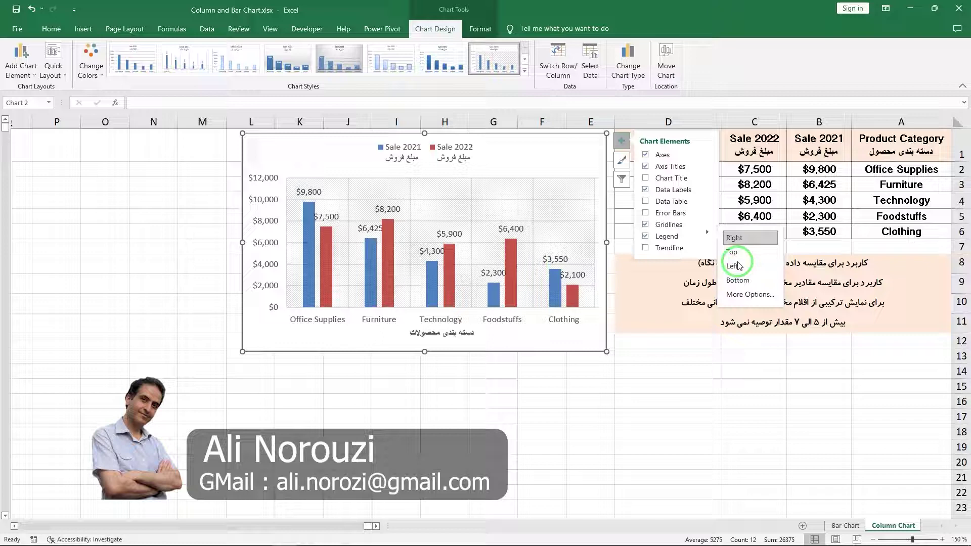
{"action": "left_click", "coordinate": [737, 265]}
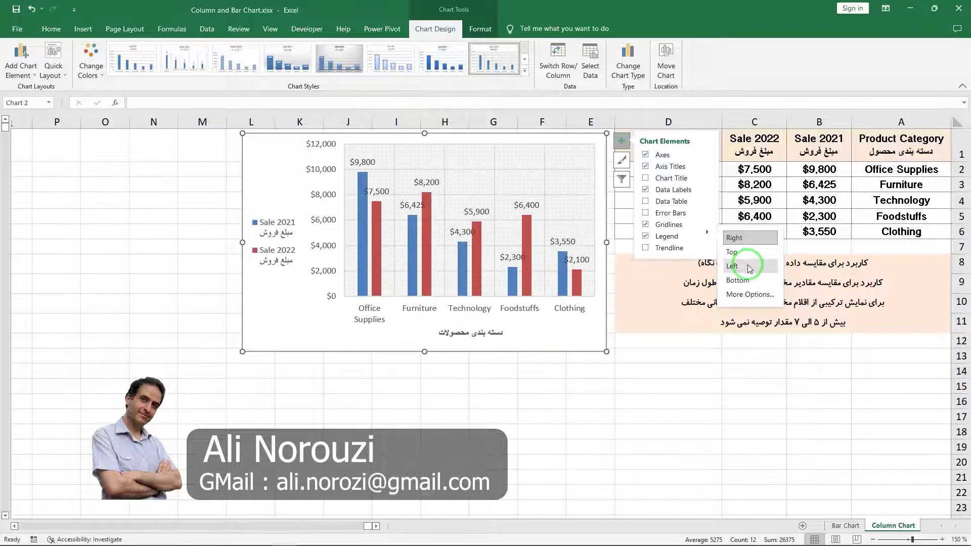
{"action": "left_click", "coordinate": [568, 260]}
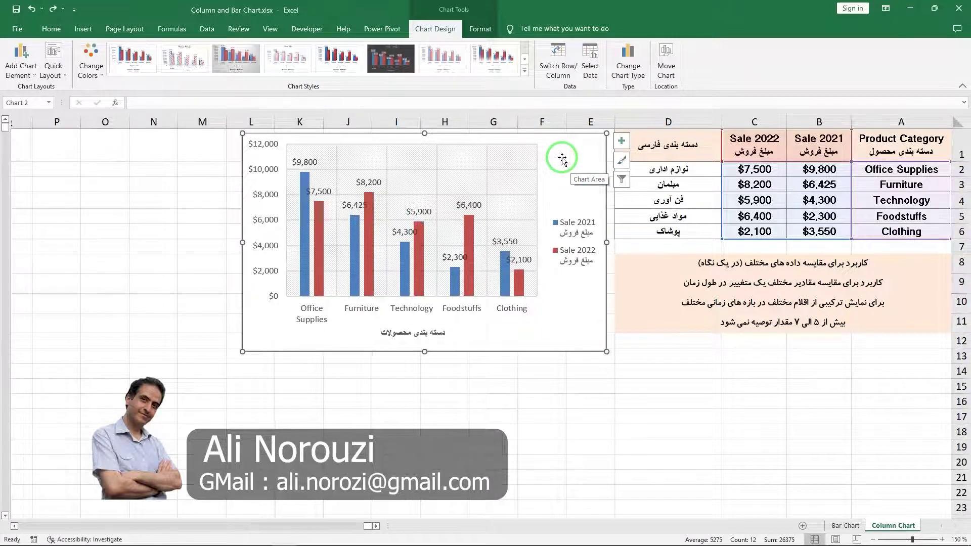
{"action": "double_click", "coordinate": [562, 159]}
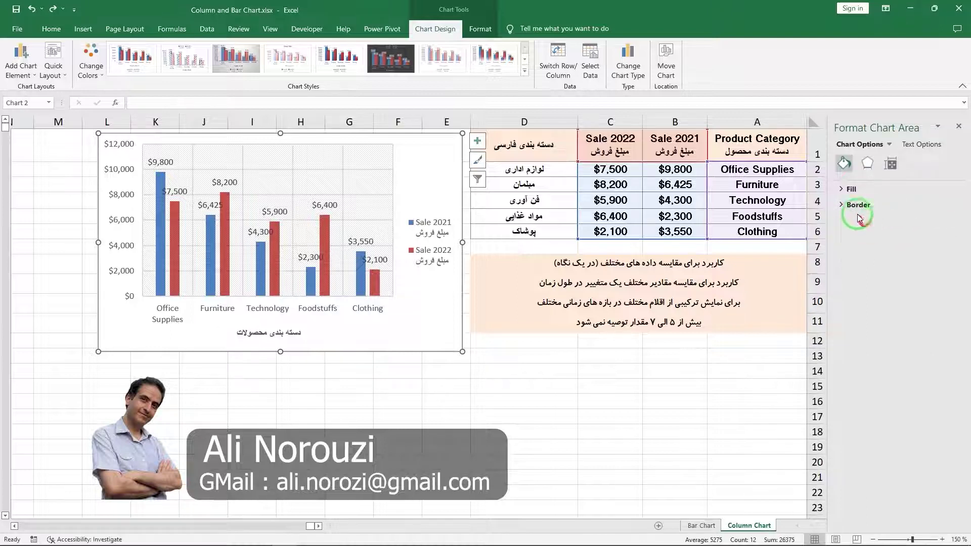
Browse the Format Chart Area fill, border, effects, size and properties settings
{"action": "left_click", "coordinate": [841, 190]}
{"action": "left_click", "coordinate": [843, 310]}
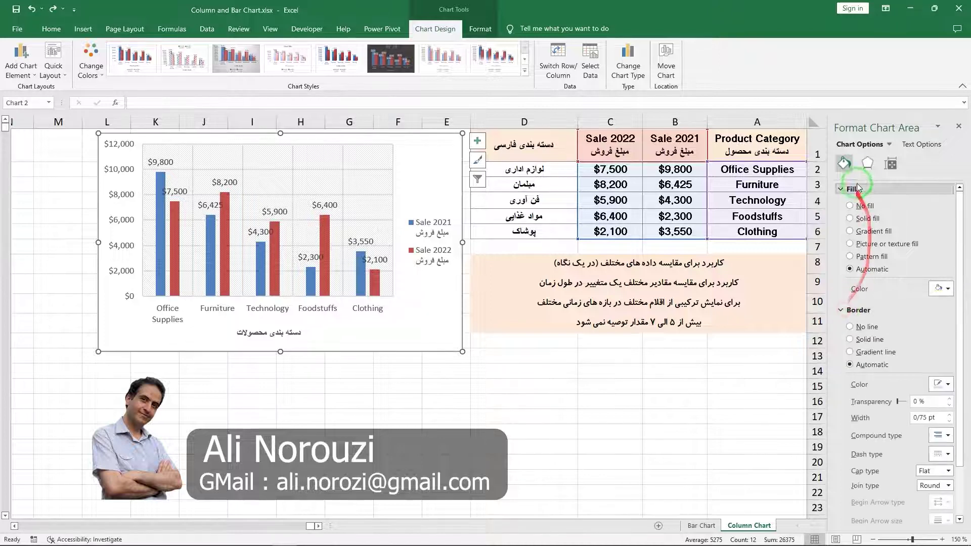
{"action": "left_click", "coordinate": [867, 162]}
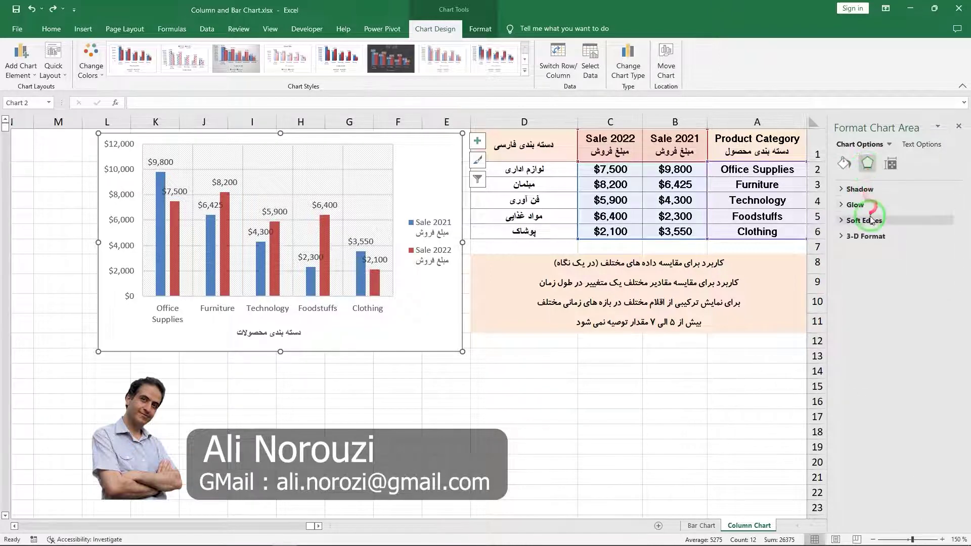
{"action": "left_click", "coordinate": [890, 166]}
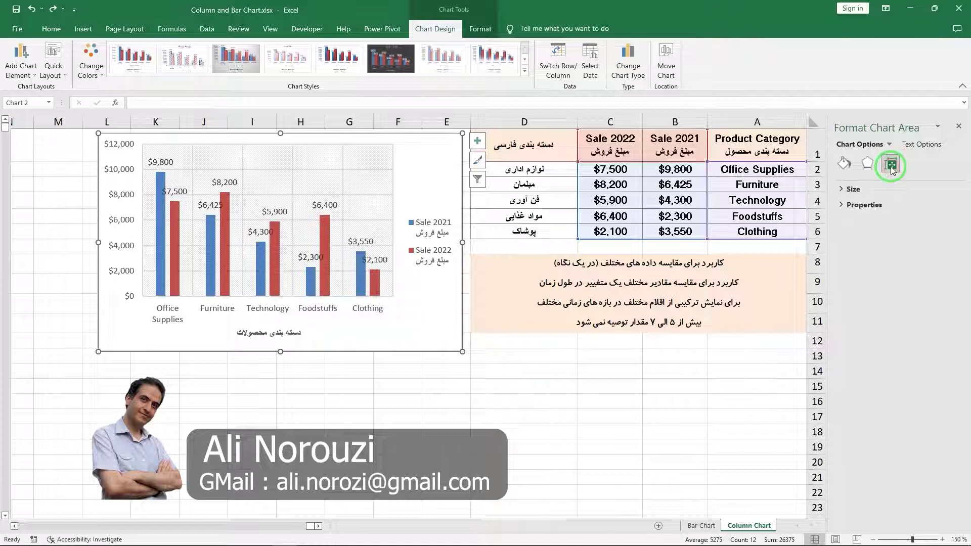
{"action": "left_click", "coordinate": [845, 191]}
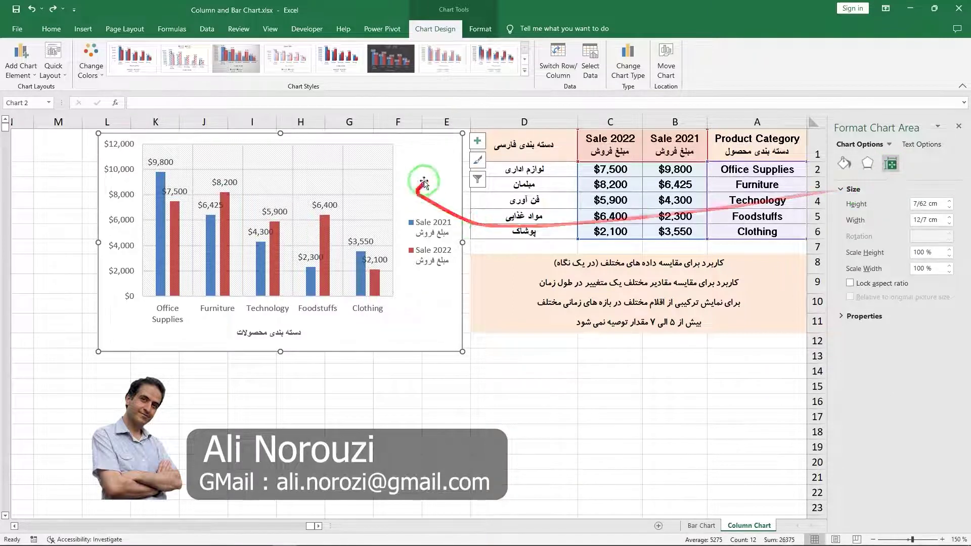
{"action": "left_click", "coordinate": [842, 316]}
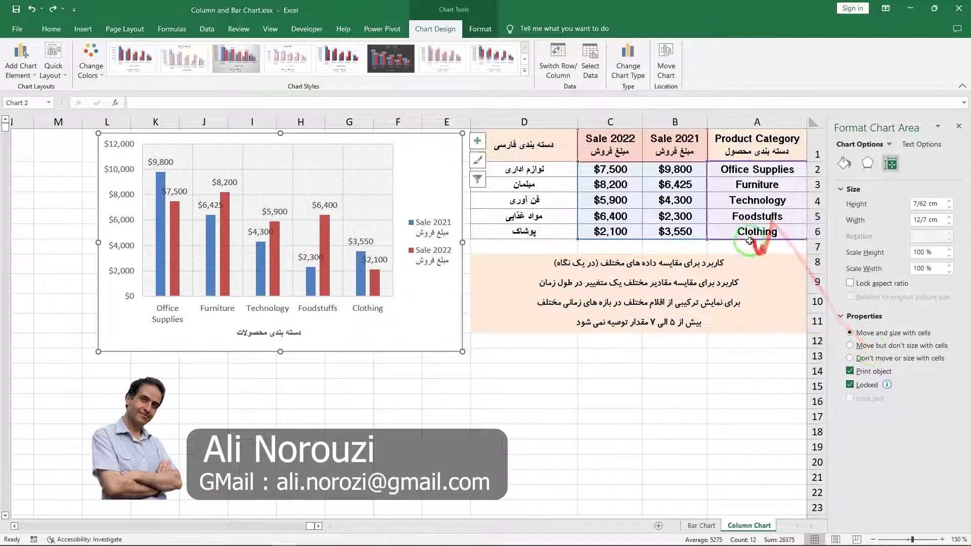
{"action": "left_click_drag", "start_coordinate": [796, 262], "coordinate": [498, 249]}
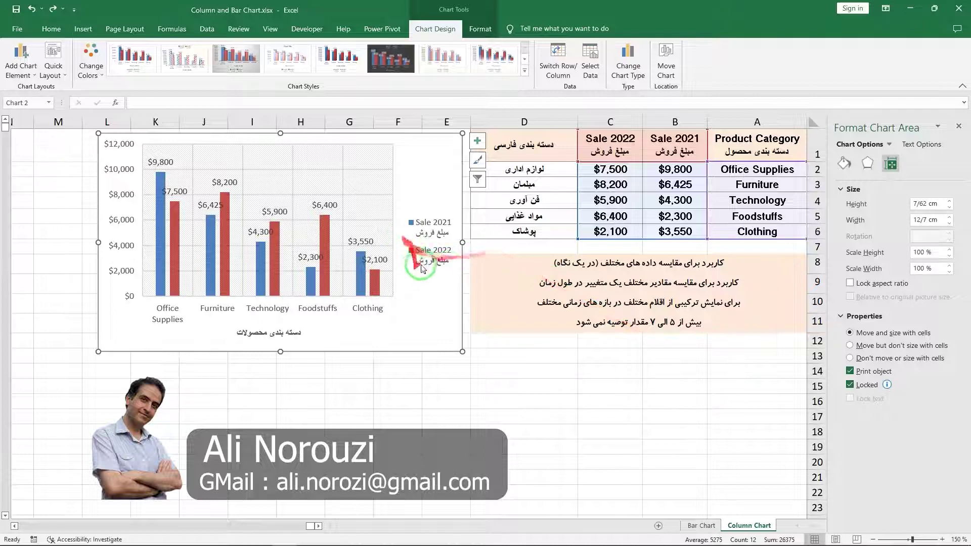
{"action": "left_click_drag", "start_coordinate": [956, 363], "coordinate": [863, 360]}
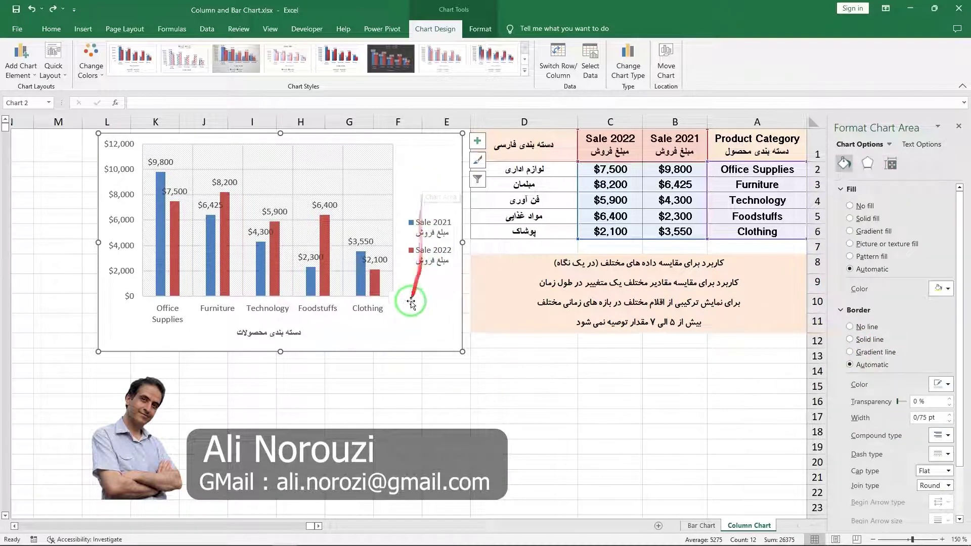
{"action": "left_click_drag", "start_coordinate": [383, 311], "coordinate": [342, 316]}
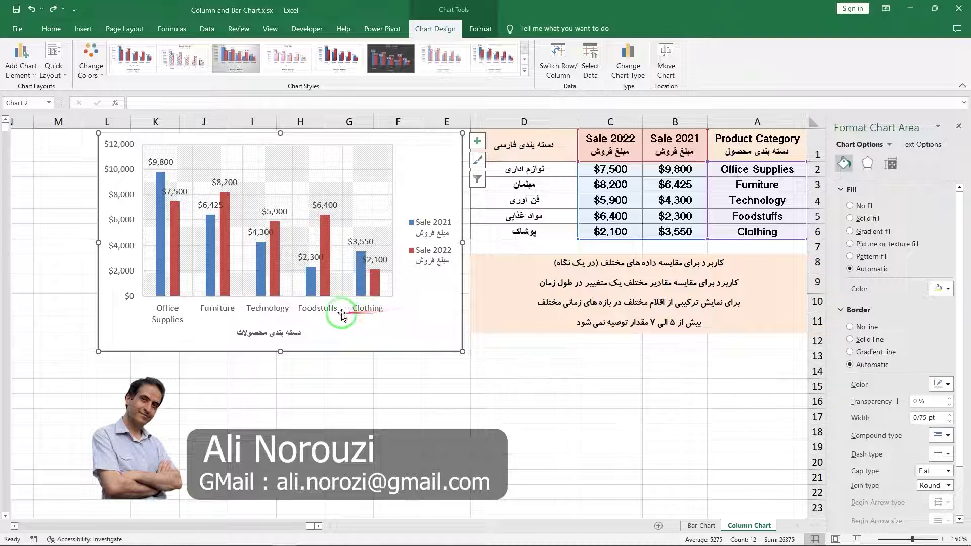
Tick Categories in reverse order for the horizontal category axis, then untick it to restore normal order
{"action": "left_click", "coordinate": [314, 310]}
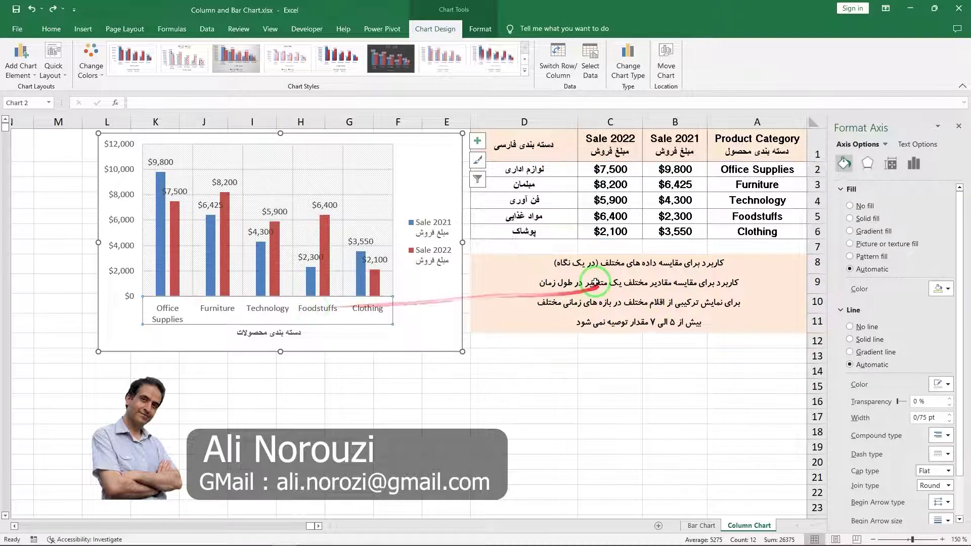
{"action": "left_click", "coordinate": [916, 163]}
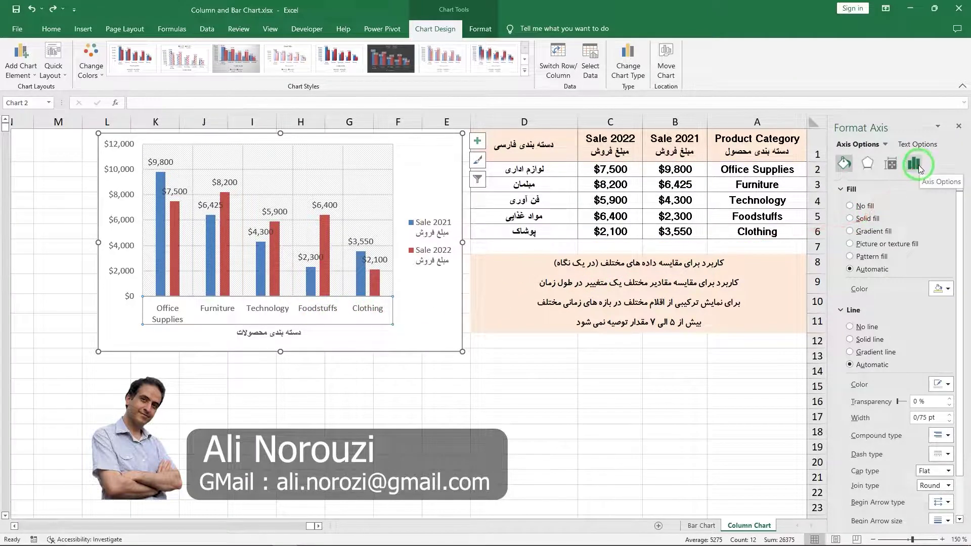
{"action": "left_click", "coordinate": [914, 163]}
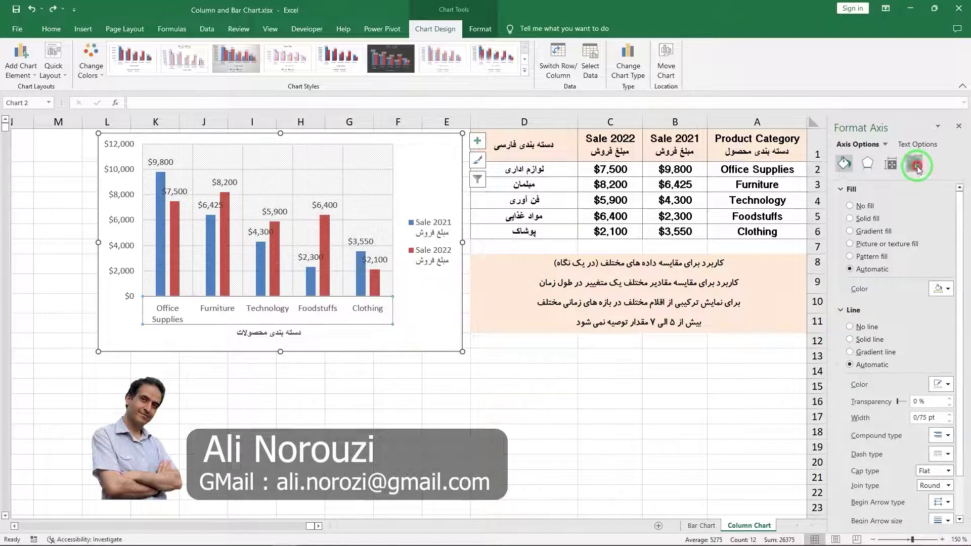
{"action": "left_click", "coordinate": [878, 191]}
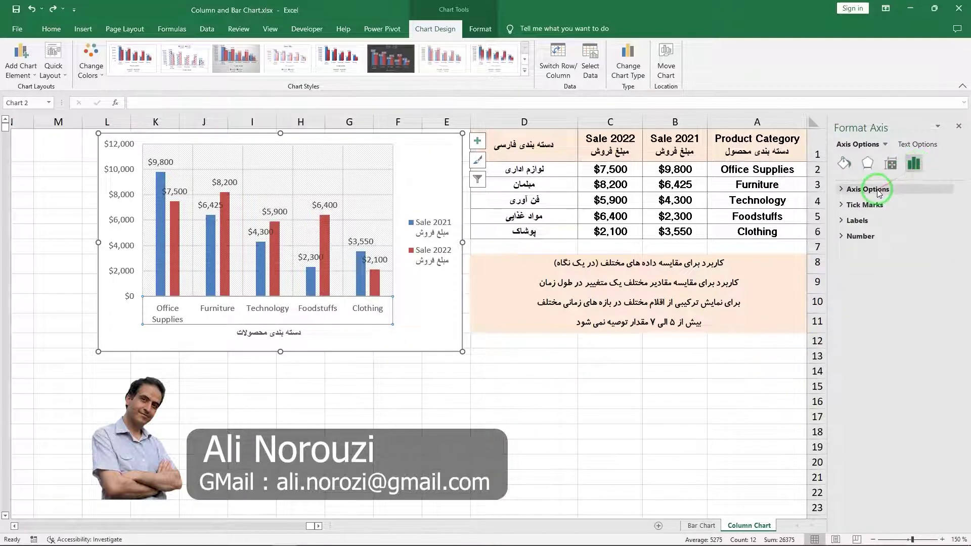
{"action": "left_click", "coordinate": [888, 221]}
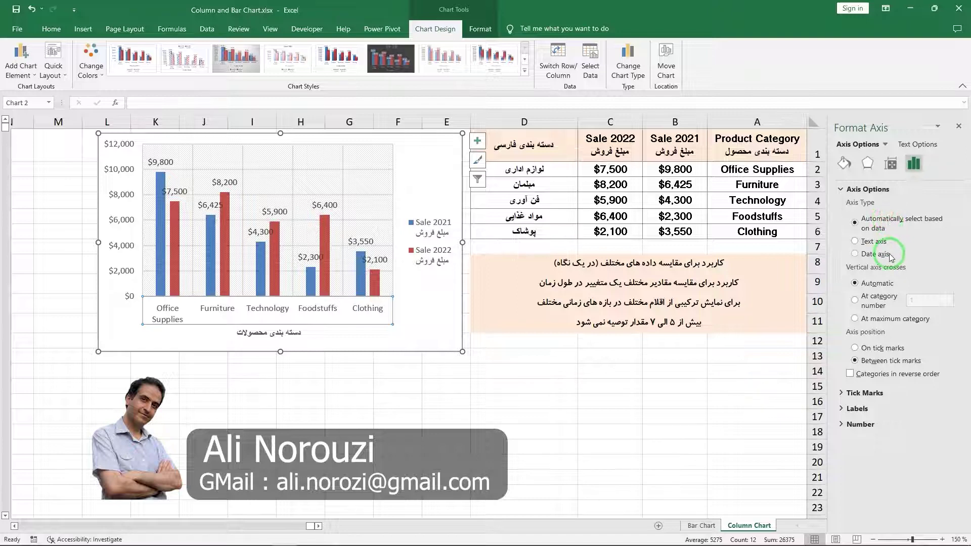
{"action": "left_click", "coordinate": [873, 365]}
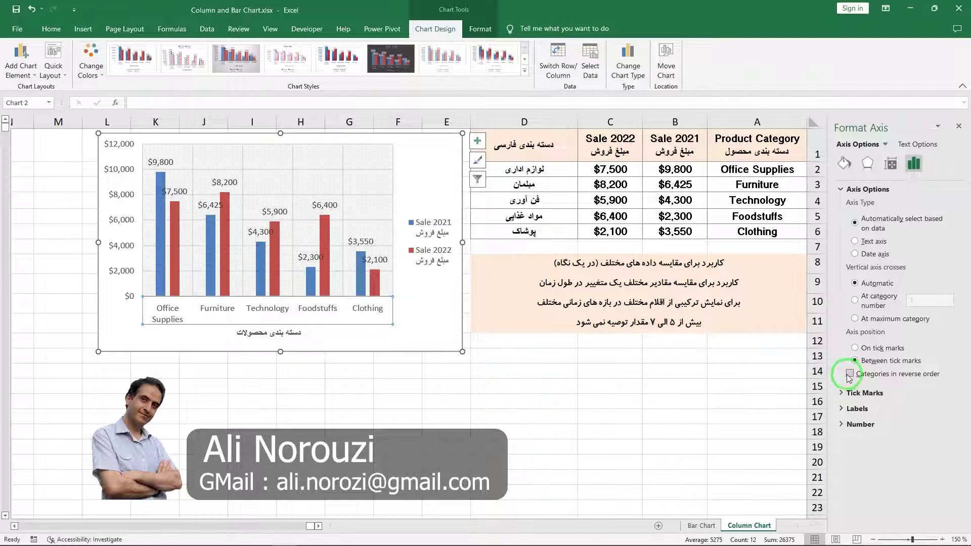
{"action": "left_click", "coordinate": [849, 374]}
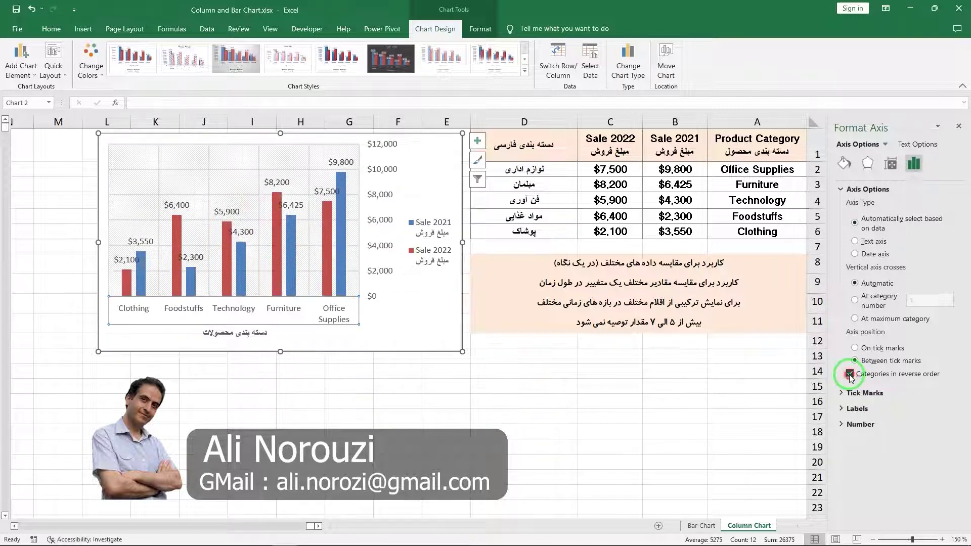
{"action": "left_click", "coordinate": [849, 374]}
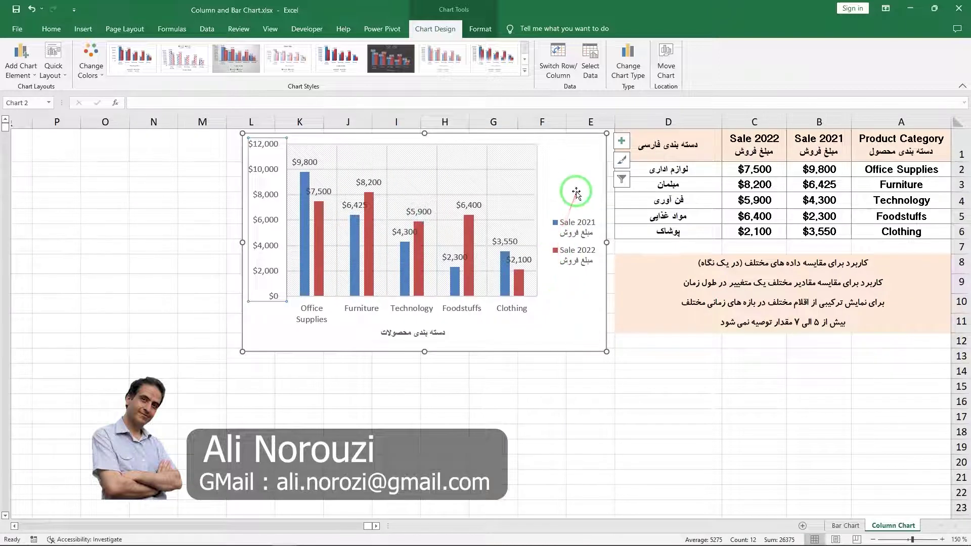
{"action": "left_click", "coordinate": [627, 62]}
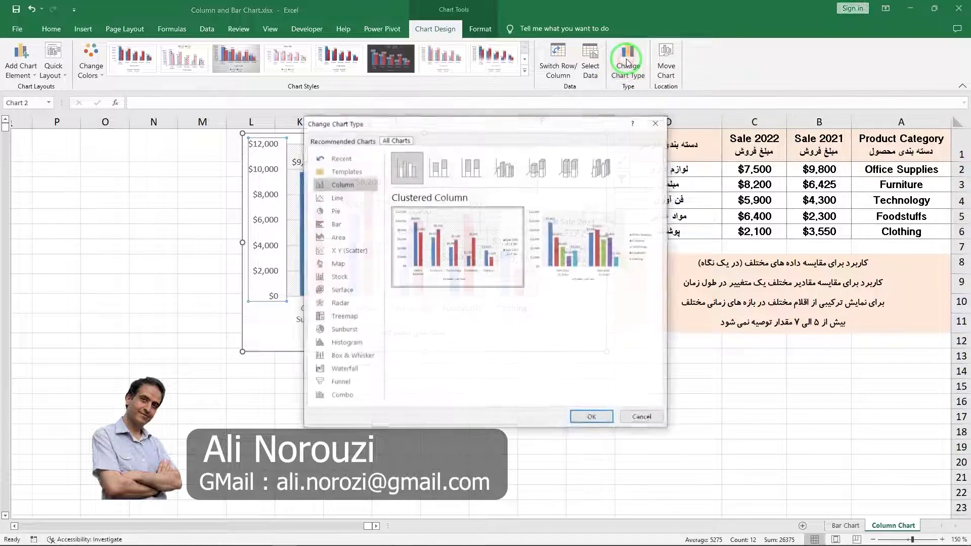
Change the sales chart's type to 3-D Clustered Column
{"action": "left_click", "coordinate": [503, 171]}
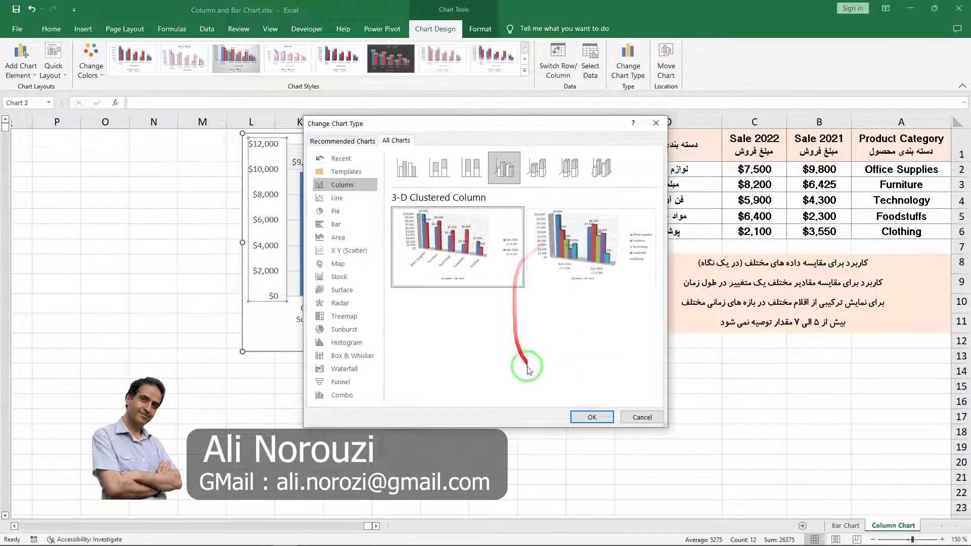
{"action": "left_click", "coordinate": [589, 417]}
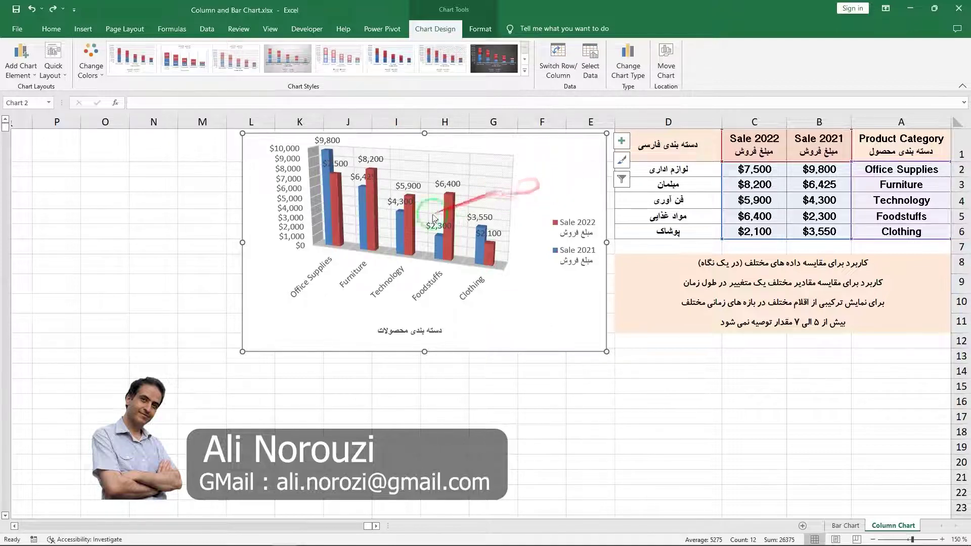
{"action": "left_click", "coordinate": [623, 70]}
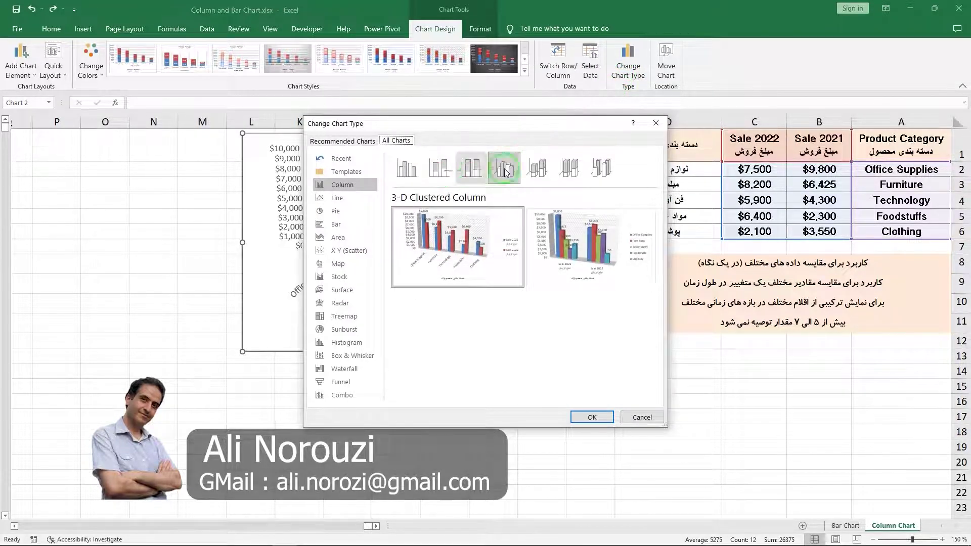
Switch the chart to Stacked Column, with Sale 2022 stacked on Sale 2021
{"action": "left_click", "coordinate": [446, 175]}
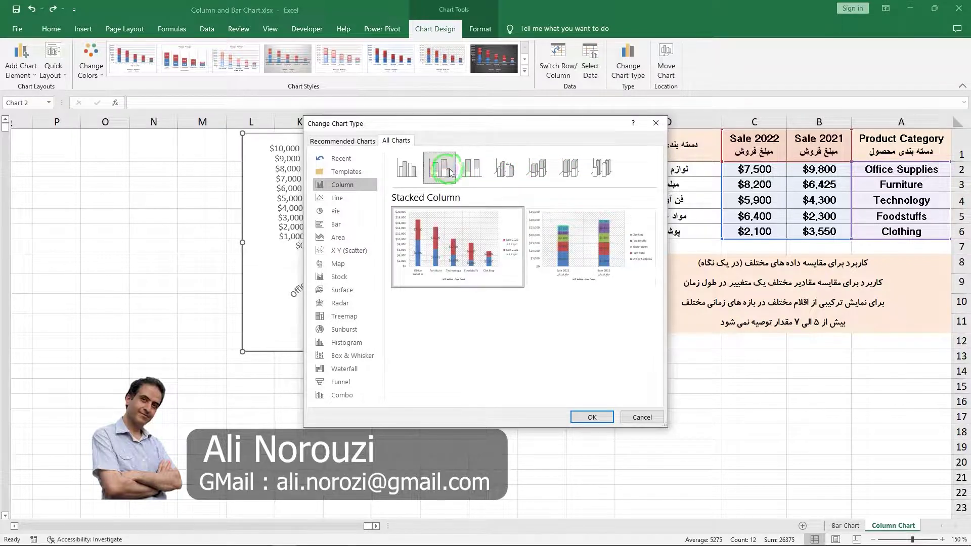
{"action": "left_click", "coordinate": [590, 417]}
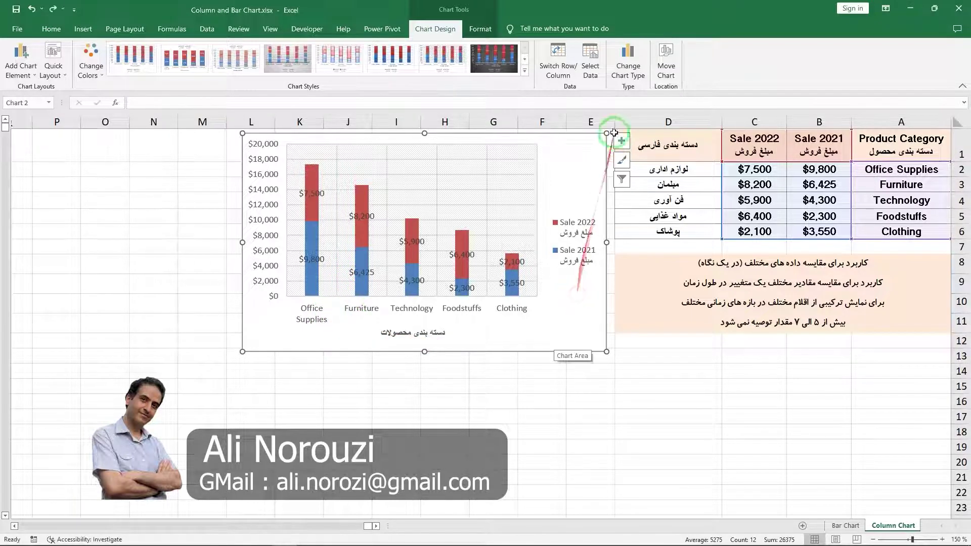
{"action": "left_click", "coordinate": [627, 65]}
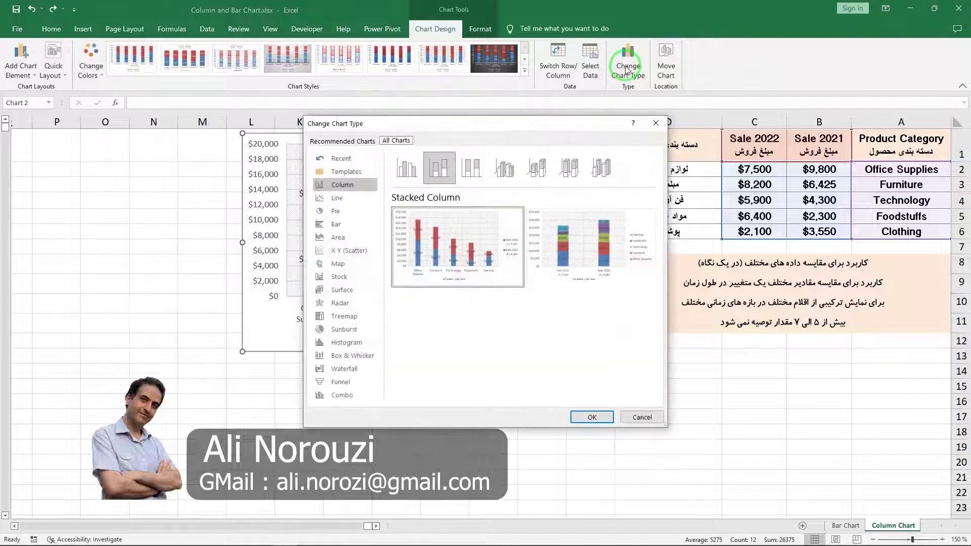
Switch the chart to 100% Stacked Column, showing each category's two years on a 0–100% axis
{"action": "left_click", "coordinate": [471, 172]}
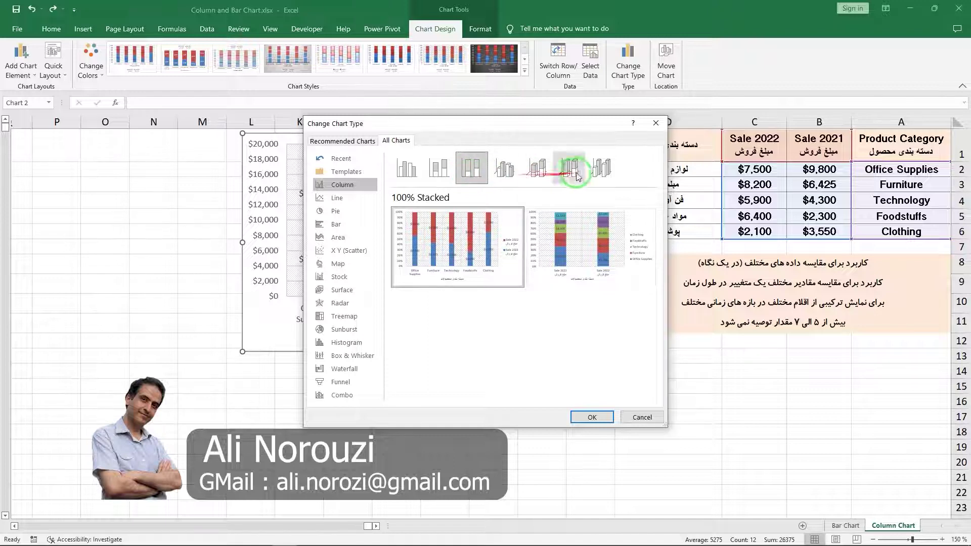
{"action": "mouse_move", "coordinate": [458, 246]}
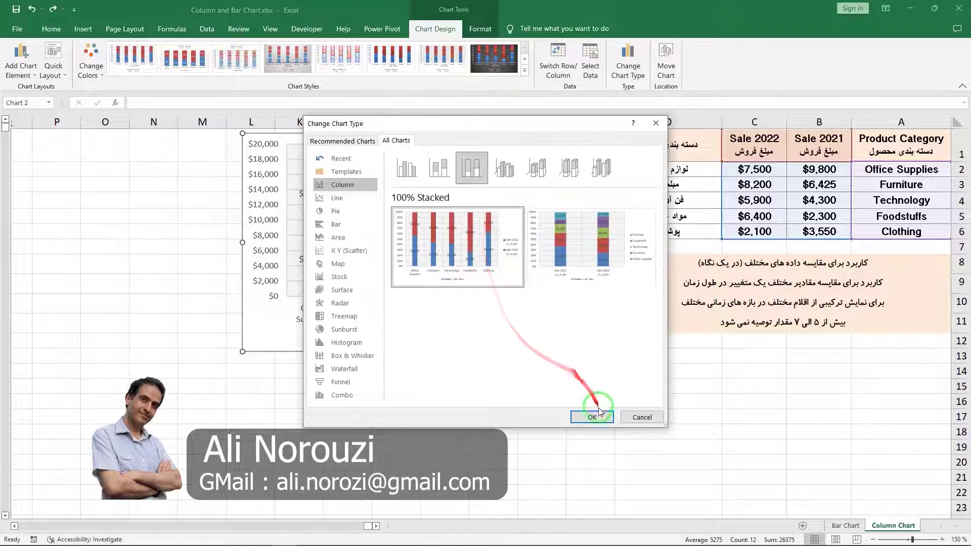
{"action": "left_click", "coordinate": [599, 419]}
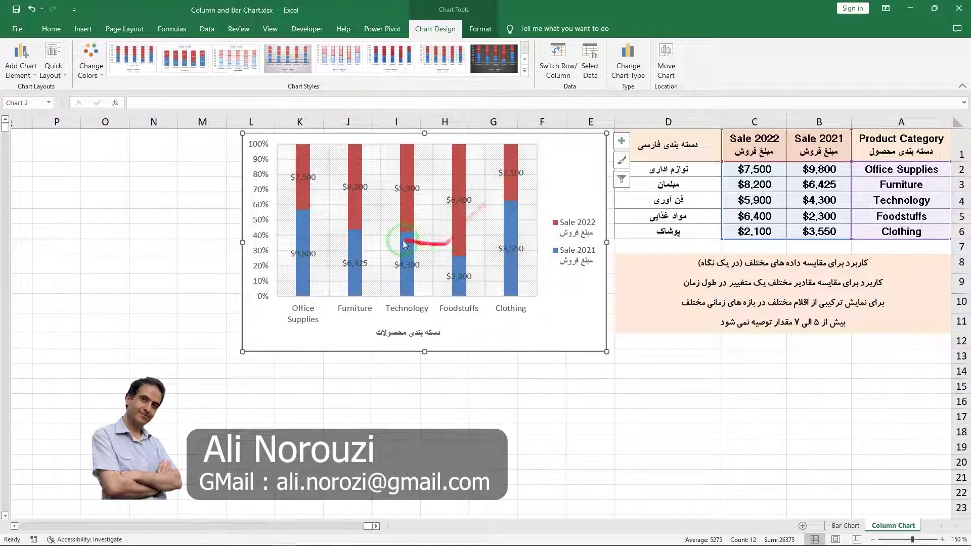
{"action": "left_click", "coordinate": [552, 378]}
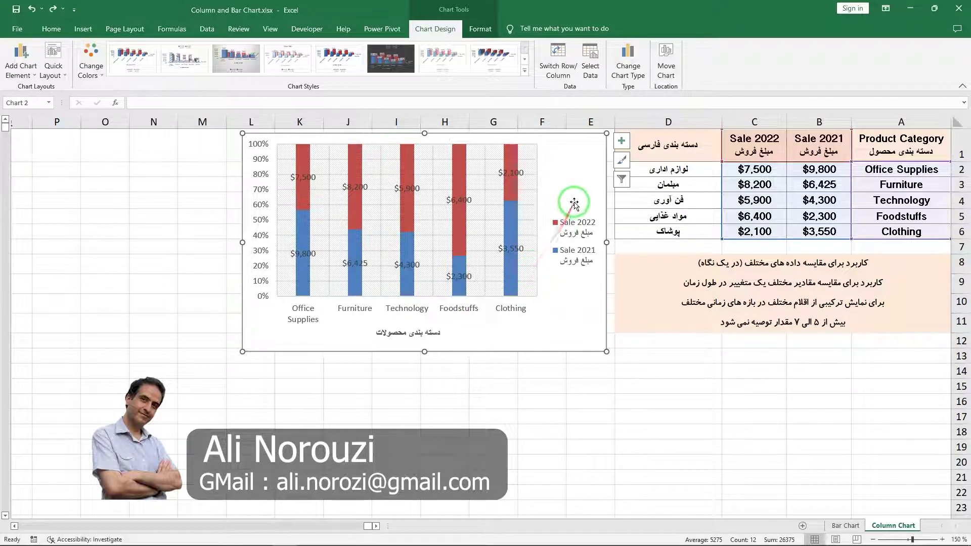
{"action": "left_click", "coordinate": [626, 59]}
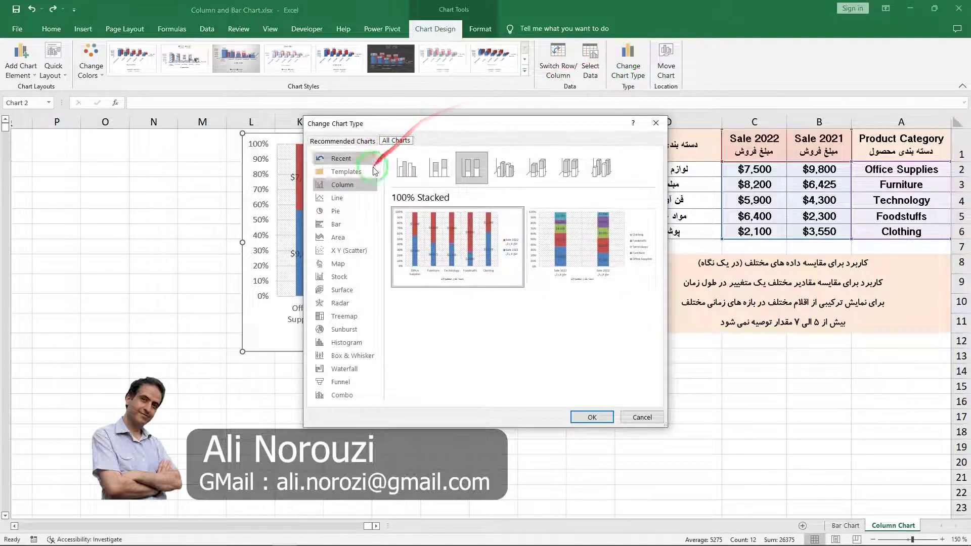
Convert the sales chart to a Clustered Bar chart with horizontal bars
{"action": "left_click", "coordinate": [338, 225]}
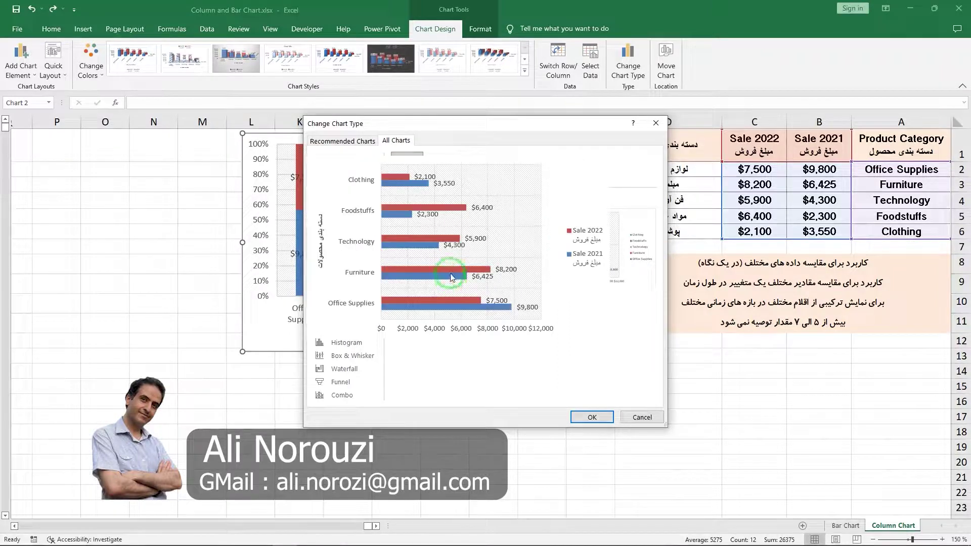
{"action": "mouse_move", "coordinate": [457, 244]}
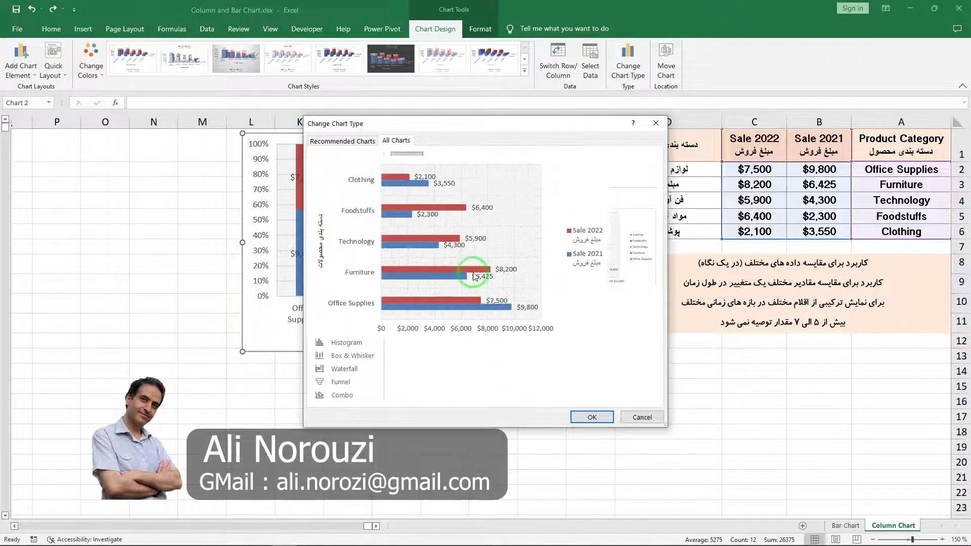
{"action": "left_click", "coordinate": [588, 417]}
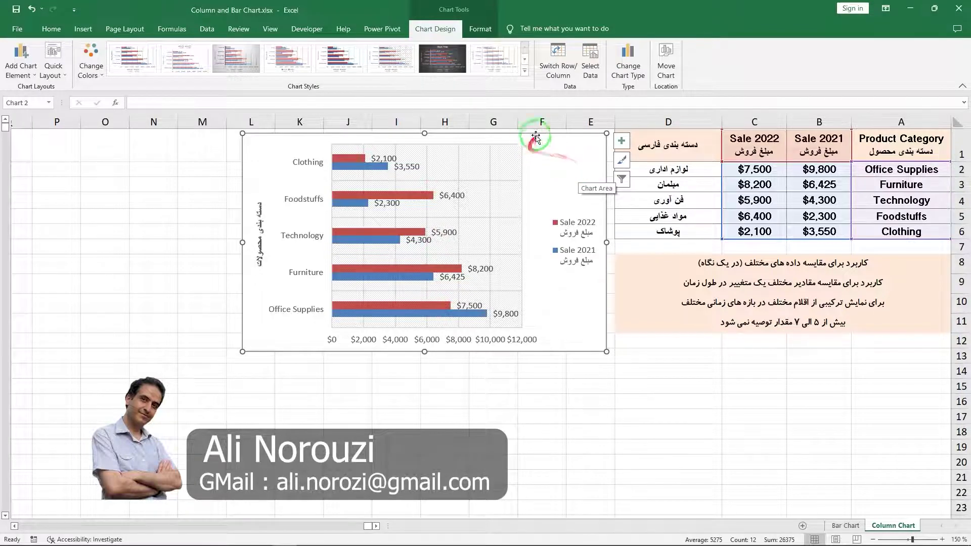
{"action": "left_click", "coordinate": [632, 67]}
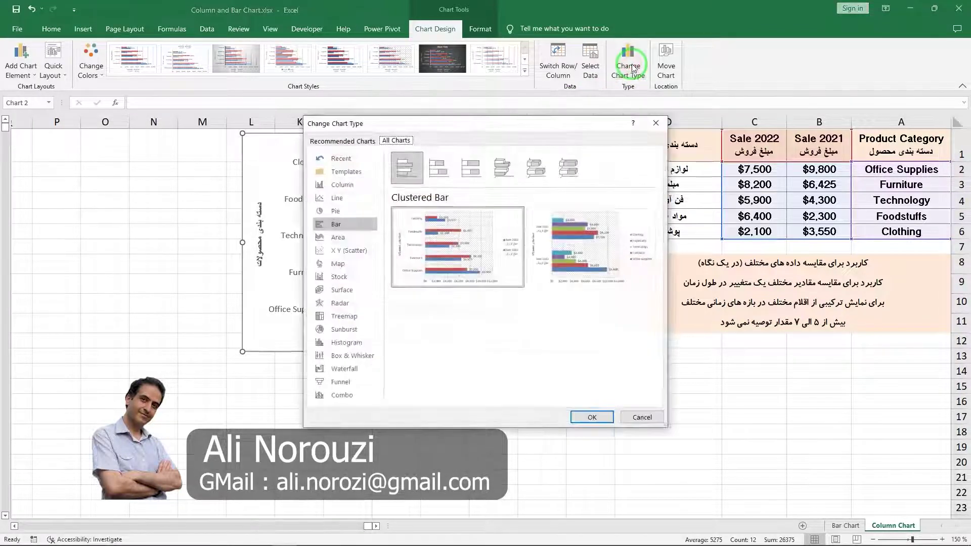
{"action": "mouse_move", "coordinate": [432, 169]}
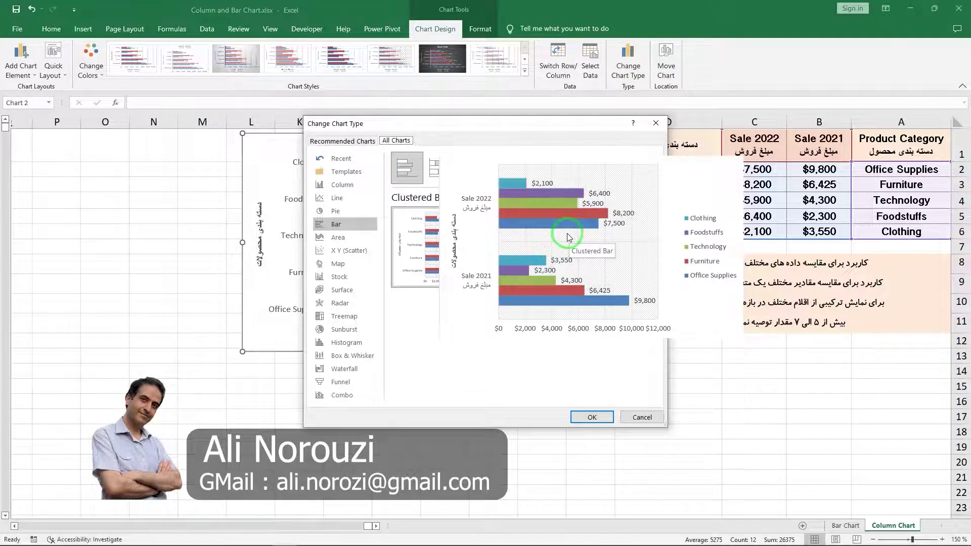
{"action": "left_click", "coordinate": [569, 237]}
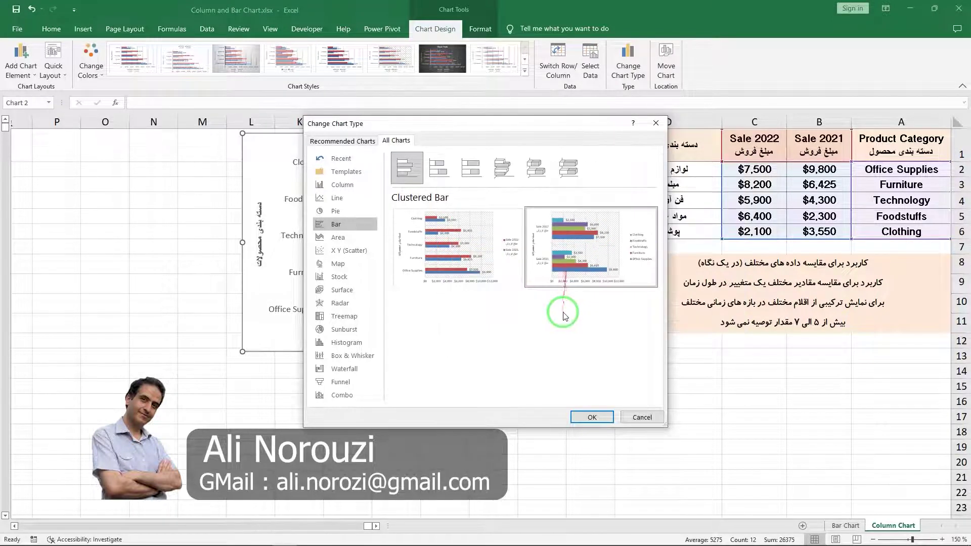
Apply the Clustered Bar layout grouped by year 2021 and 2022, with product categories in the legend
{"action": "left_click", "coordinate": [598, 418]}
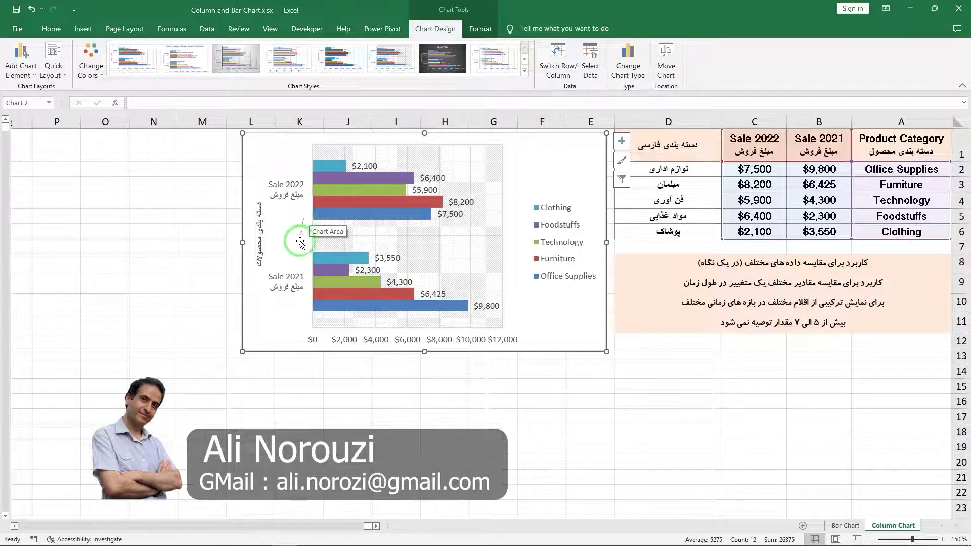
{"action": "left_click", "coordinate": [295, 286]}
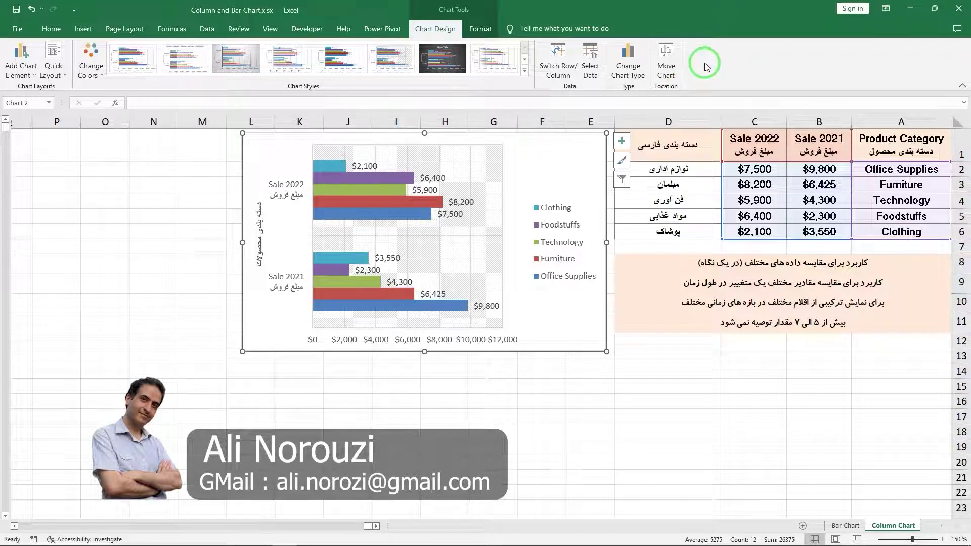
{"action": "left_click", "coordinate": [673, 69]}
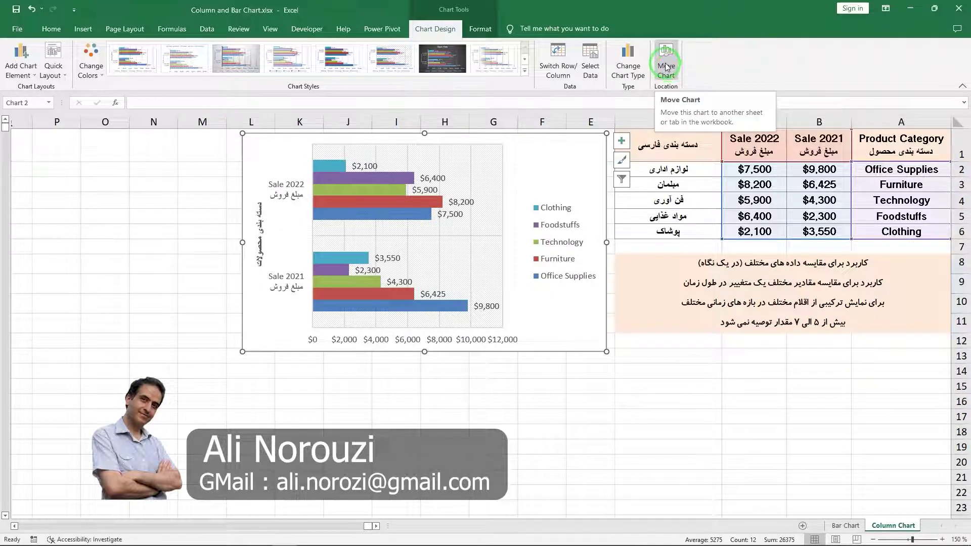
Use Move Chart to place the year-grouped bar chart on a new sheet, Chart1
{"action": "left_click", "coordinate": [666, 67]}
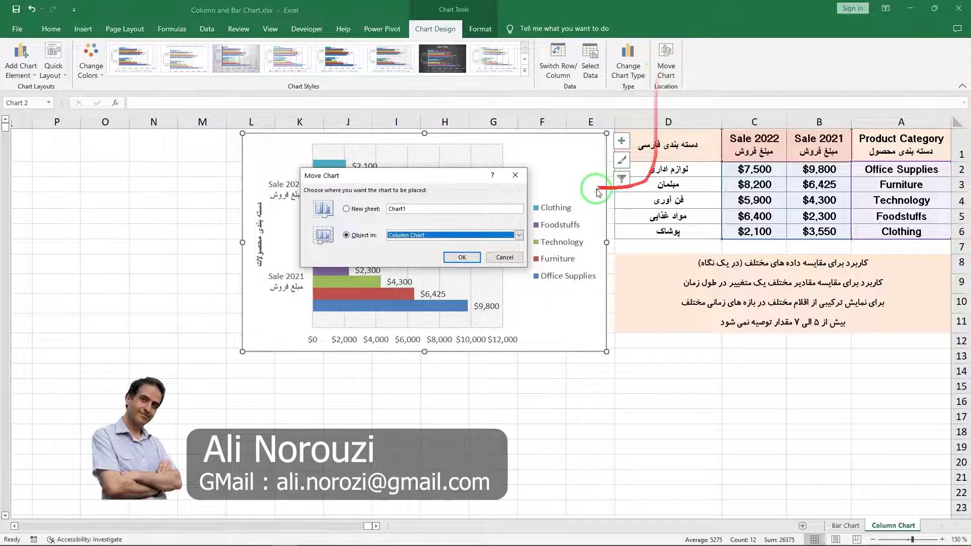
{"action": "left_click", "coordinate": [418, 237]}
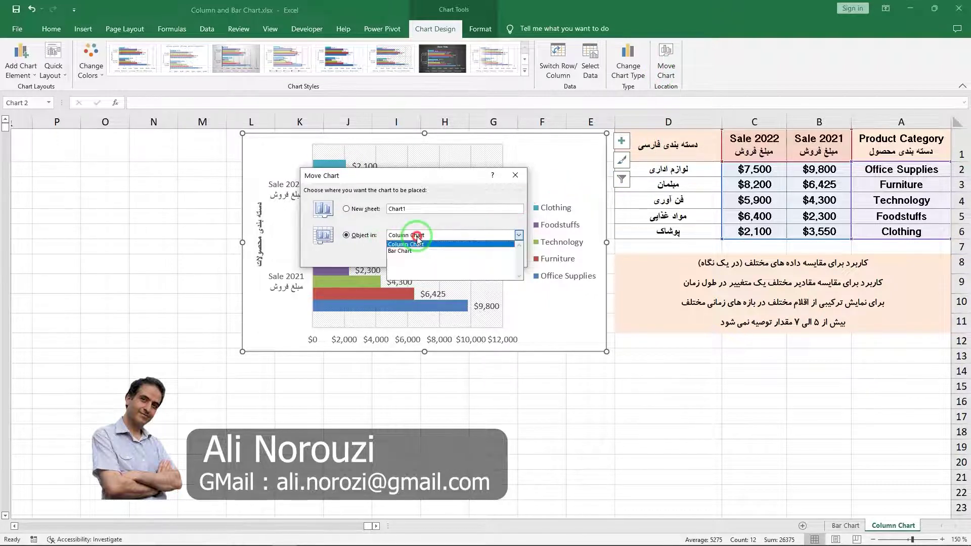
{"action": "left_click", "coordinate": [434, 225]}
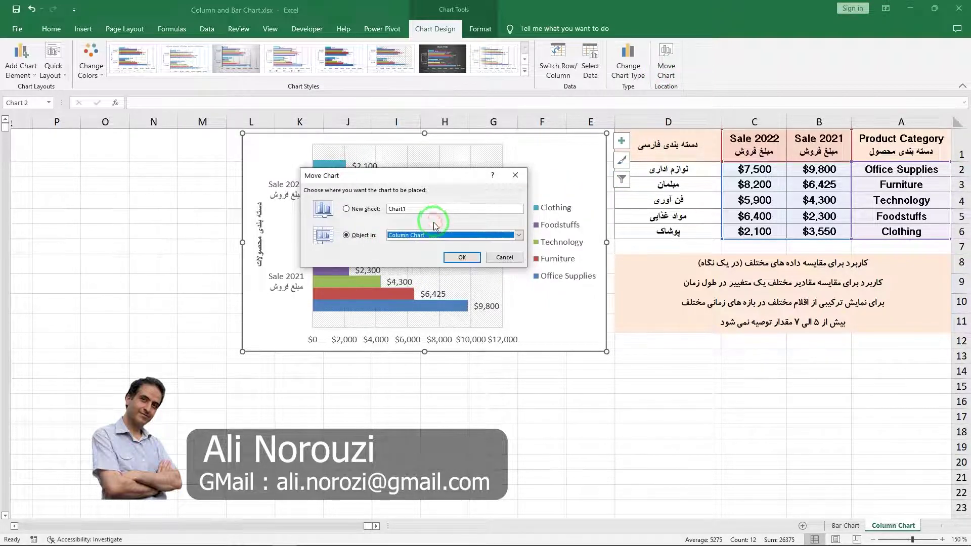
{"action": "left_click", "coordinate": [347, 209]}
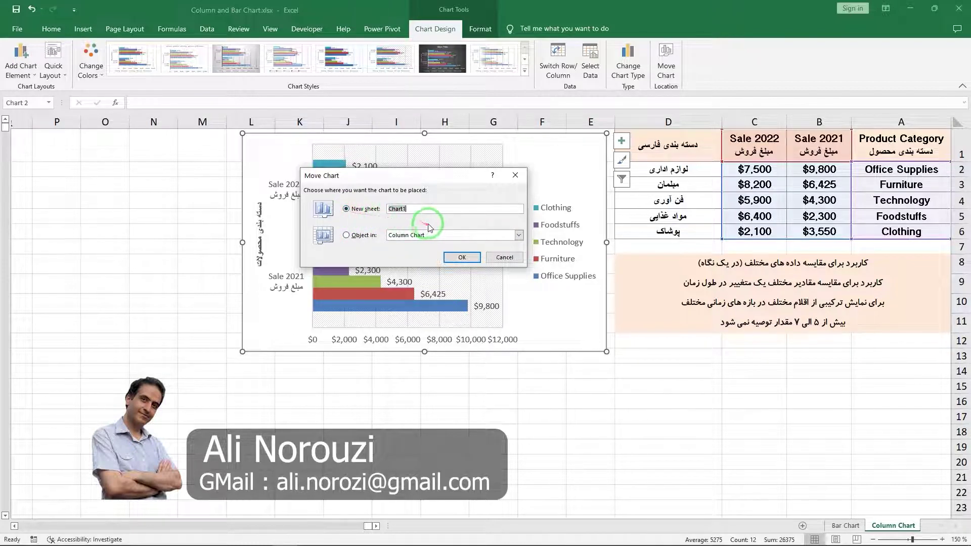
{"action": "left_click", "coordinate": [460, 258]}
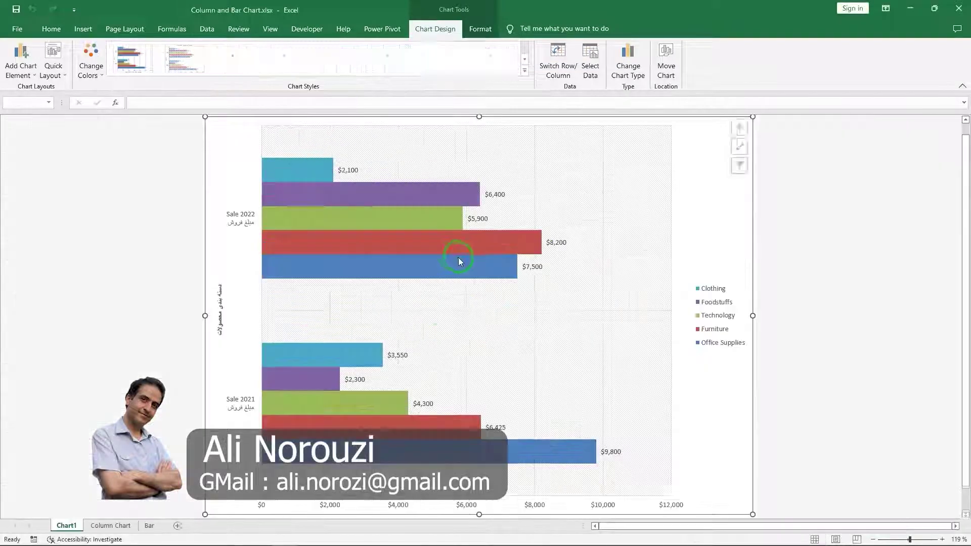
{"action": "left_click_drag", "start_coordinate": [460, 260], "coordinate": [365, 222]}
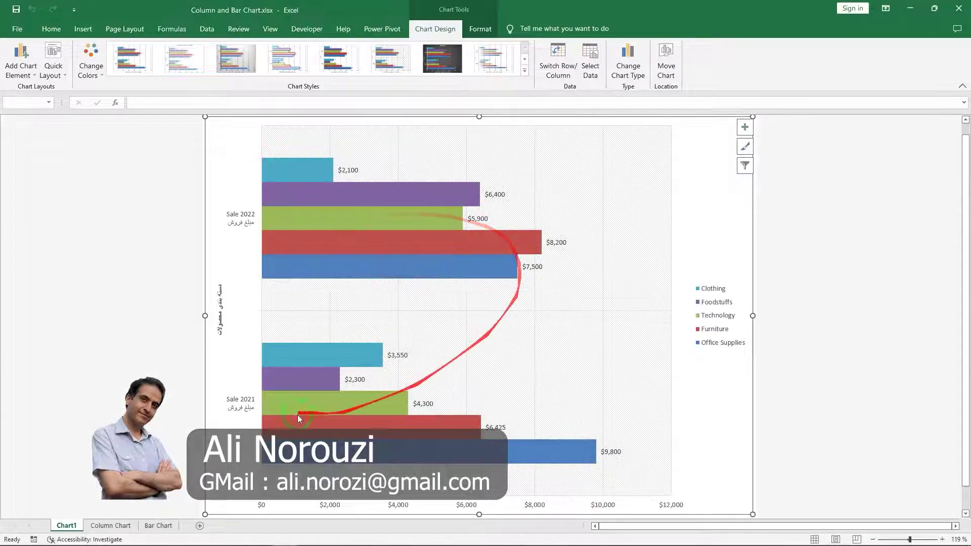